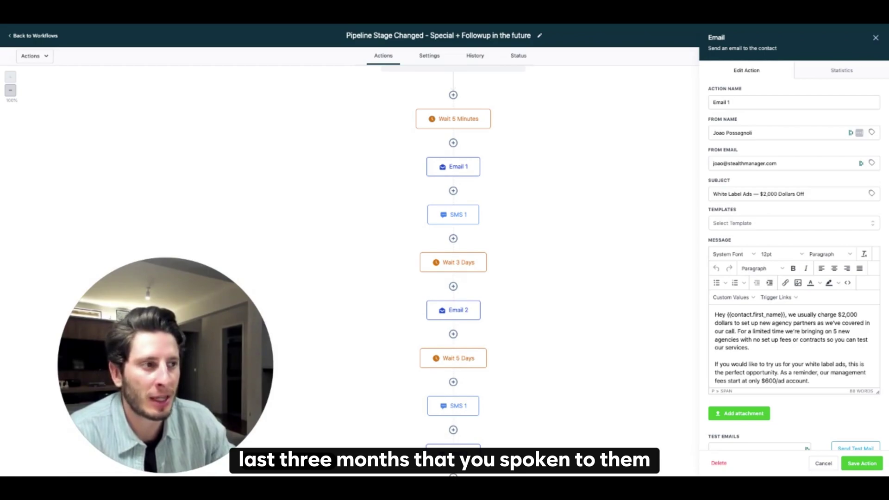
# Review the pipeline-stage workflow's sequence of waits, emails and texts, including the first SMS message.
pyautogui.scroll(2, 415, 186)
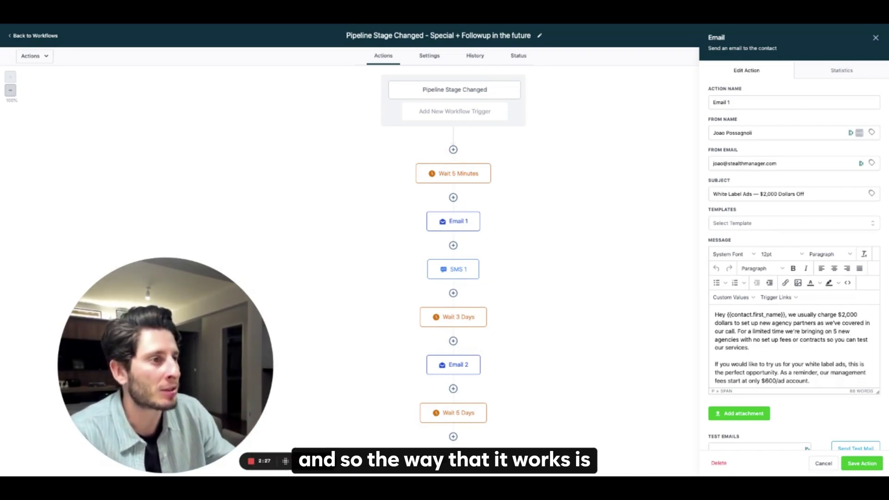
pyautogui.scroll(-1, 448, 178)
pyautogui.scroll(-2, 449, 177)
pyautogui.scroll(3, 453, 139)
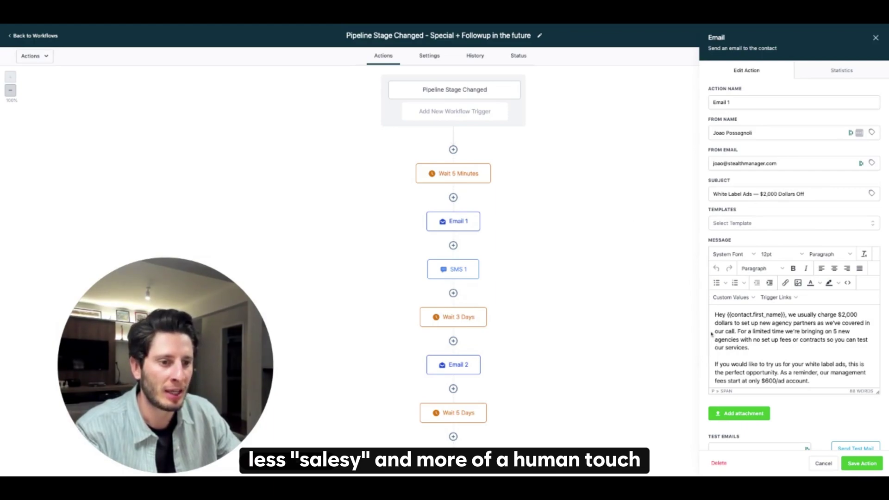
pyautogui.click(471, 274)
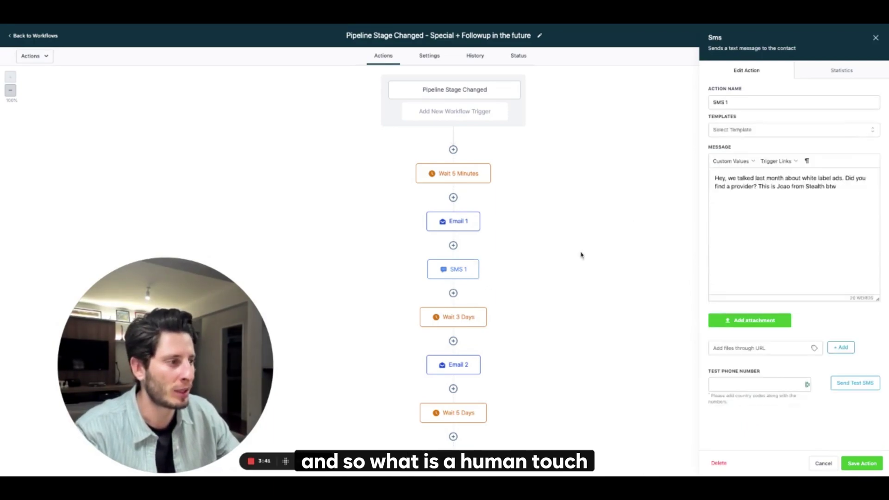
pyautogui.tripleClick(797, 185)
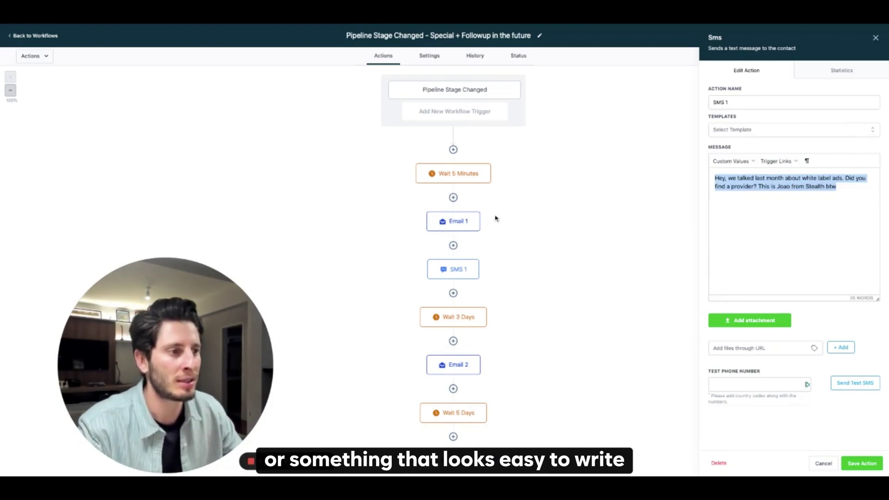
# Change the subject of Email 1 to "White Label Ads — Follow Up".
pyautogui.click(464, 221)
pyautogui.click(769, 194)
pyautogui.hotkey('ctrl', 'a')
pyautogui.write('S')
pyautogui.hotkey('ctrl', 'z')
pyautogui.hotkey('ctrl', 'shift', 'Left')
pyautogui.hotkey('ctrl', 'shift', 'Left')
pyautogui.hotkey('ctrl', 'shift', 'Left')
pyautogui.write('Follow Up')
# Word the Email 1 message after the greeting as "I just texted you as well BTW; are you still looking to white label?".
pyautogui.scroll(-1, 749, 240)
pyautogui.click(786, 296)
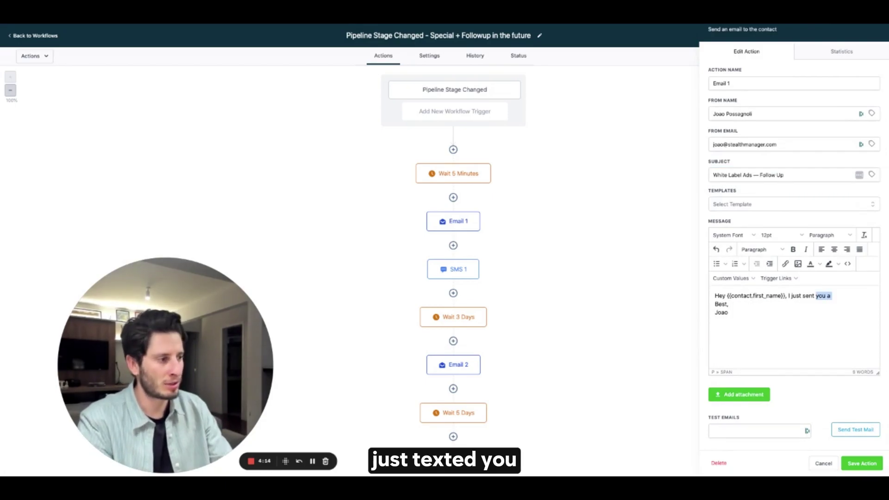
pyautogui.hotkey('ctrl', 'shift', 'Left')
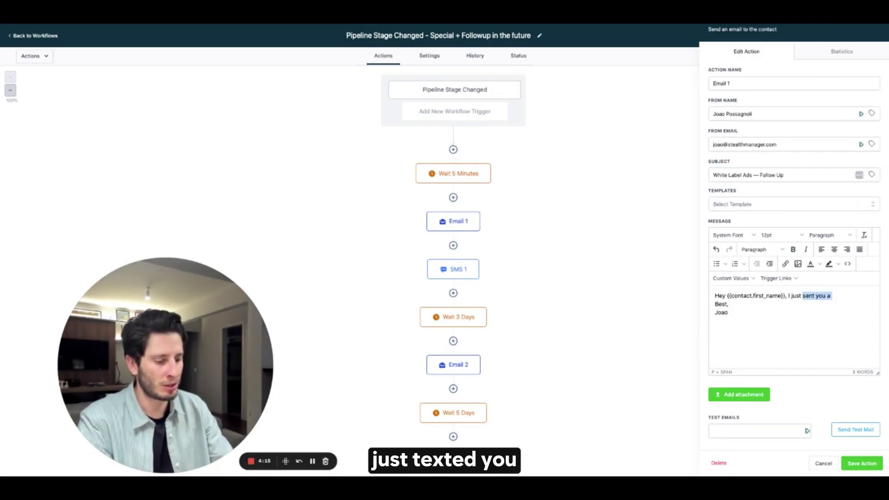
pyautogui.write('texted you as ')
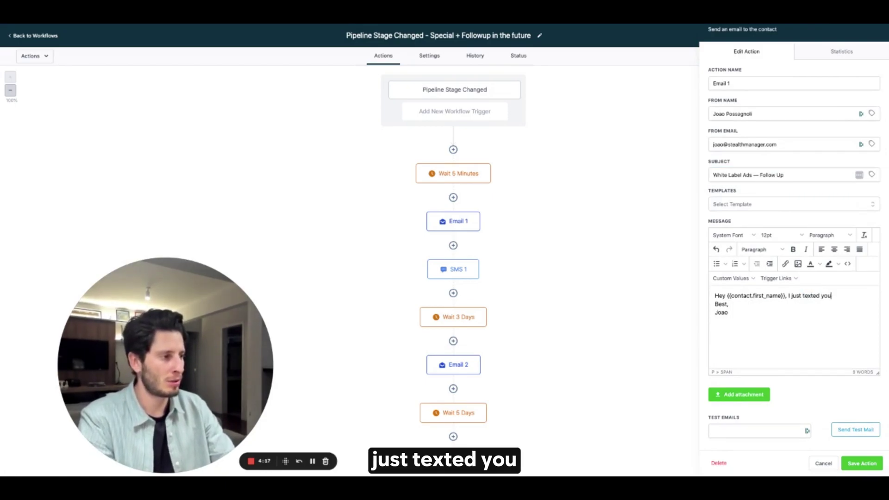
pyautogui.write('well BTW;')
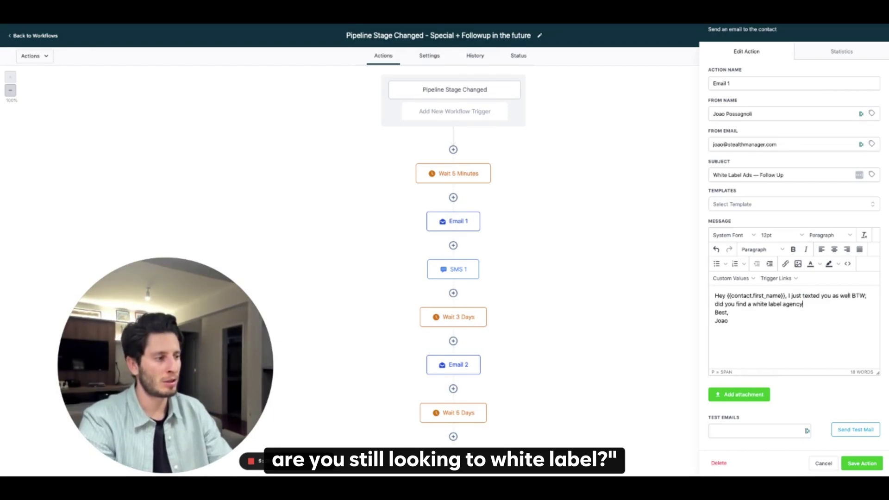
pyautogui.press('super+shift+Left')
pyautogui.write('are you still looking to white label?')
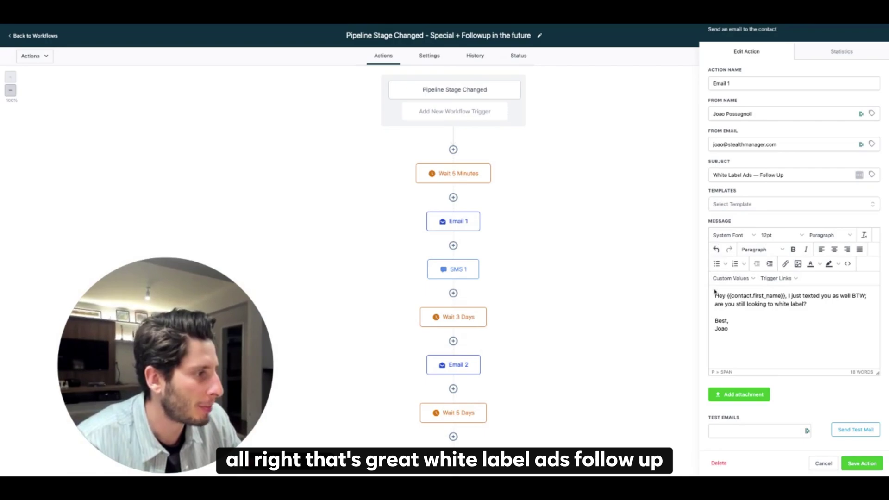
# Add "- Stealth White Label Agency" after the sender's name in the Email 1 sign-off and save the action.
pyautogui.write('-')
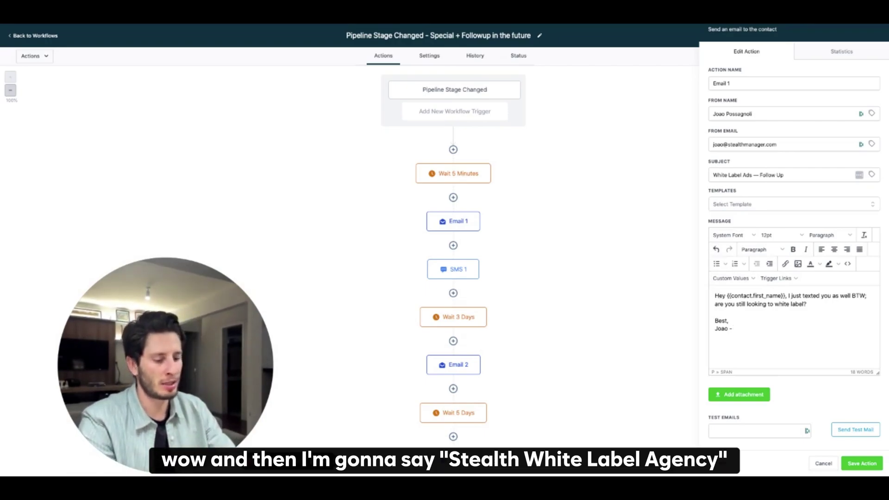
pyautogui.write(' Stealth White Labe')
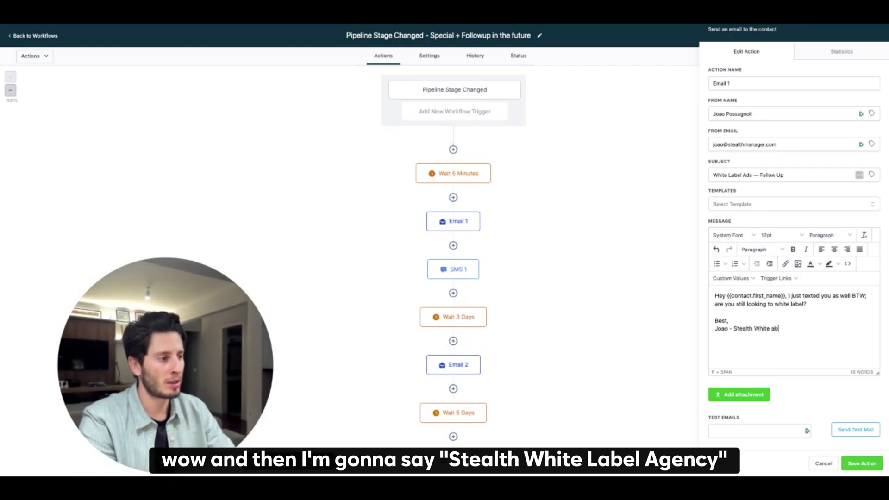
pyautogui.write('l Agency')
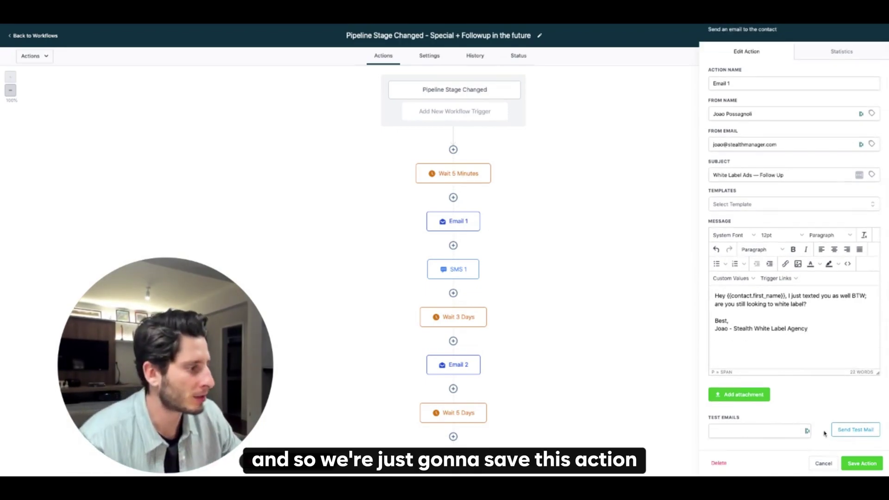
pyautogui.click(861, 464)
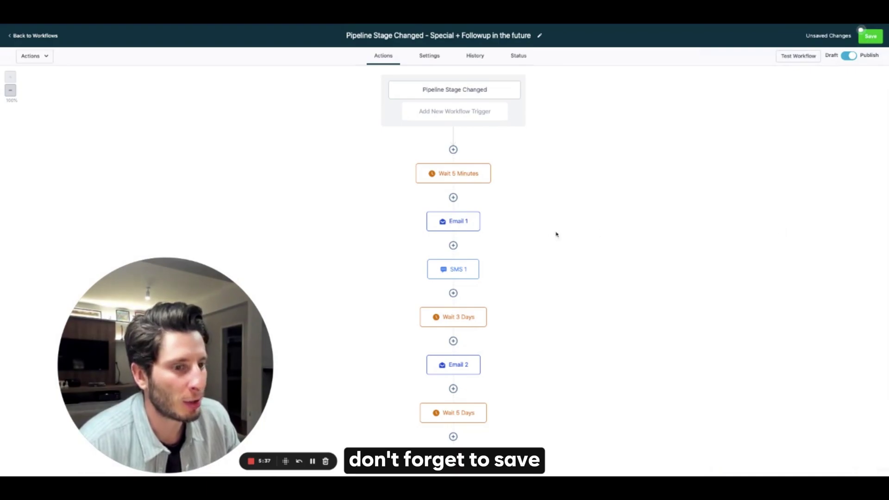
# Reword the first SMS to open with "Hey, we talked last month. Are you still looking to white label advertising services?" and save the action.
pyautogui.click(464, 223)
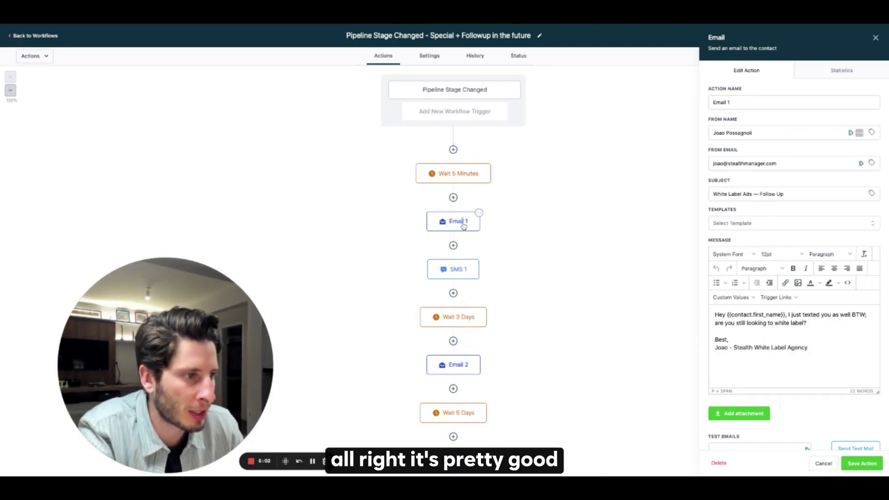
pyautogui.click(458, 267)
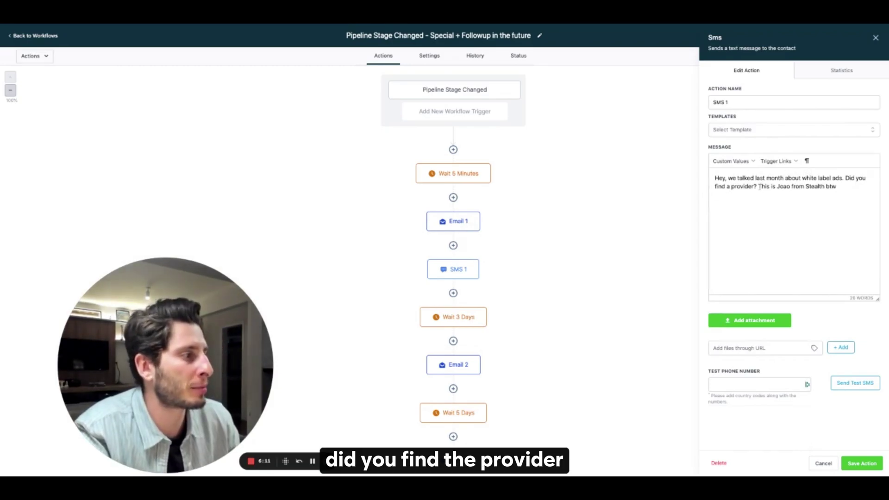
pyautogui.moveTo(757, 186); pyautogui.dragTo(846, 179)
pyautogui.write('still loo')
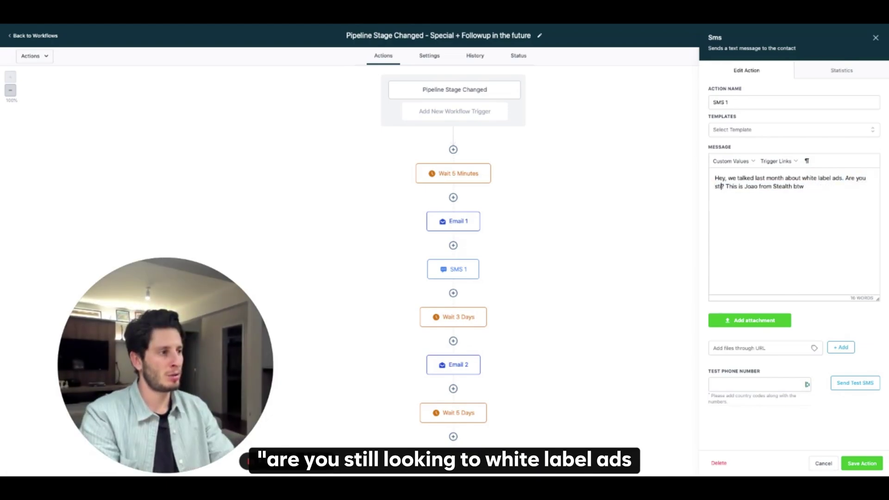
pyautogui.write('king to white lab')
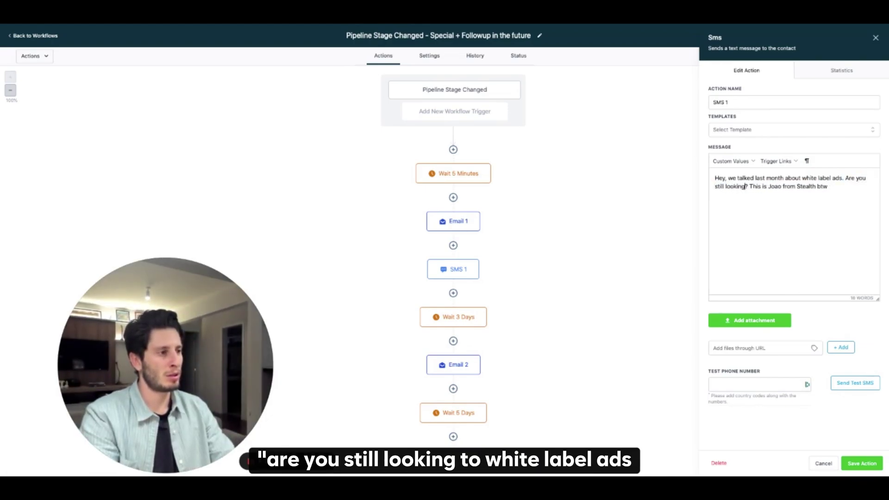
pyautogui.write('el advertising serv')
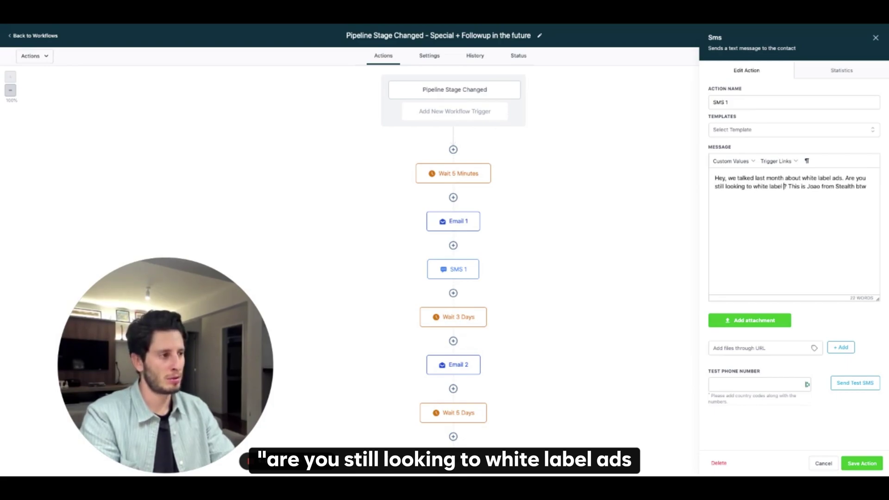
pyautogui.write('ices')
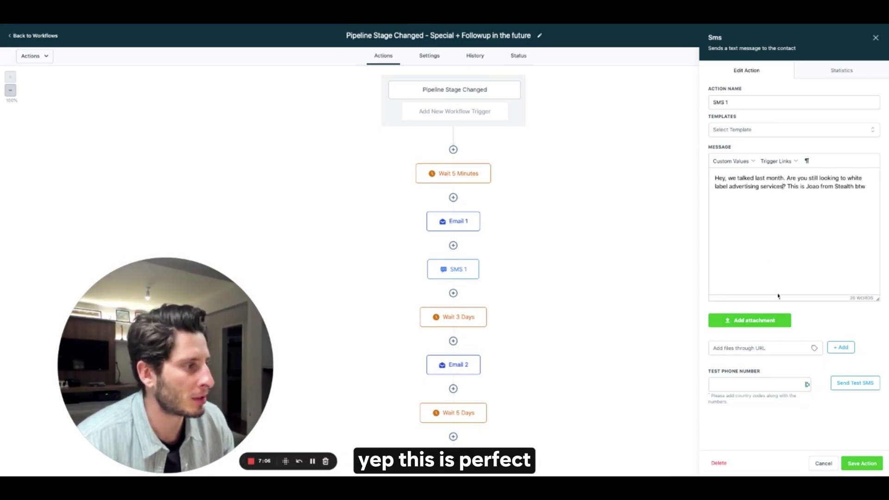
pyautogui.click(861, 463)
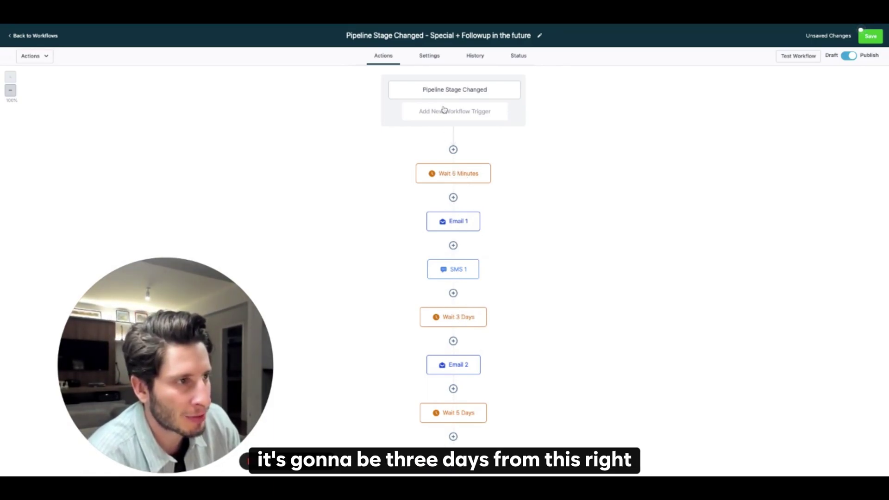
# Examine the 3-day wait's settings and its available wait types, keeping Time Delay selected.
pyautogui.scroll(-1, 462, 193)
pyautogui.scroll(-2, 462, 193)
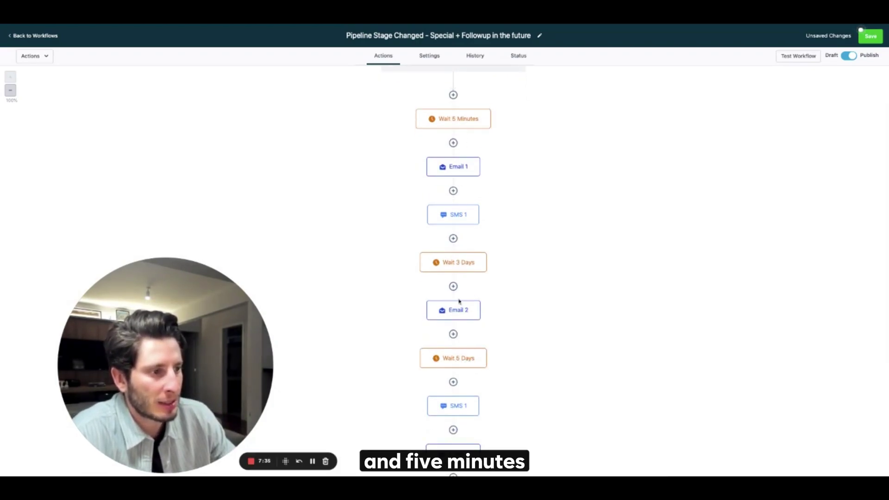
pyautogui.scroll(3, 455, 288)
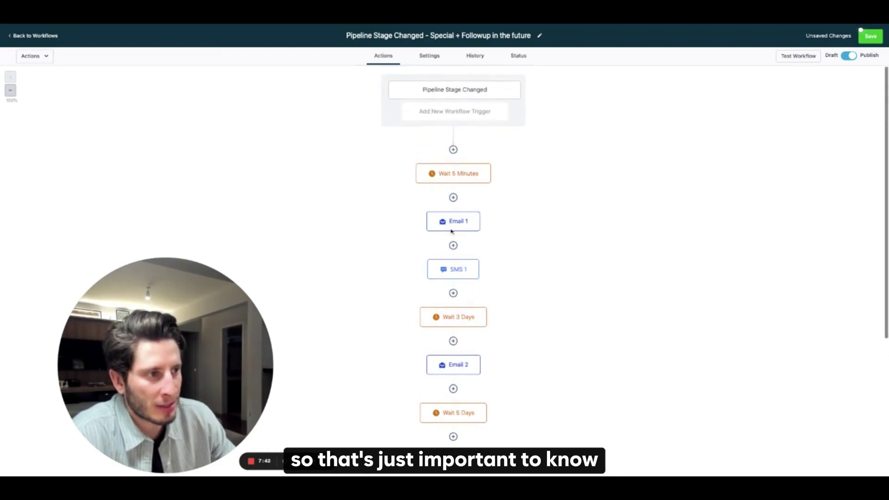
pyautogui.click(461, 319)
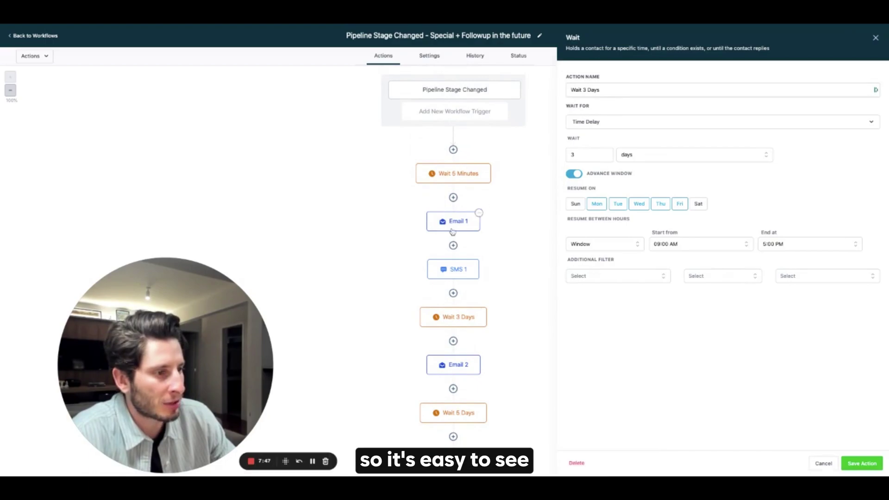
pyautogui.click(599, 121)
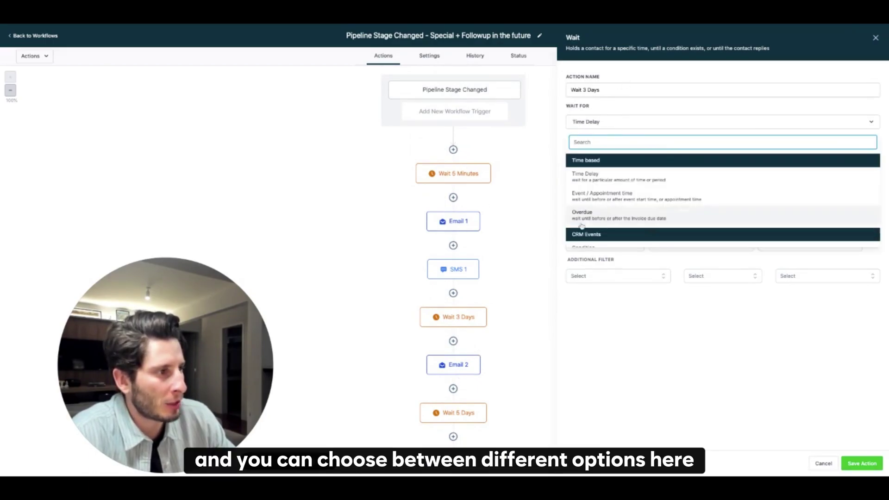
pyautogui.click(614, 181)
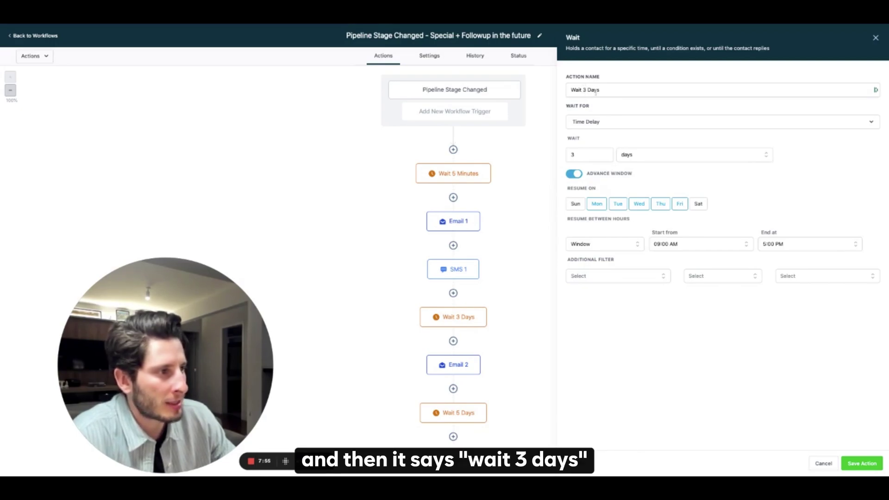
# Check the waits' advance window and resume hours, keeping the window enabled, and save the 5-minute wait action.
pyautogui.click(573, 175)
pyautogui.click(573, 175)
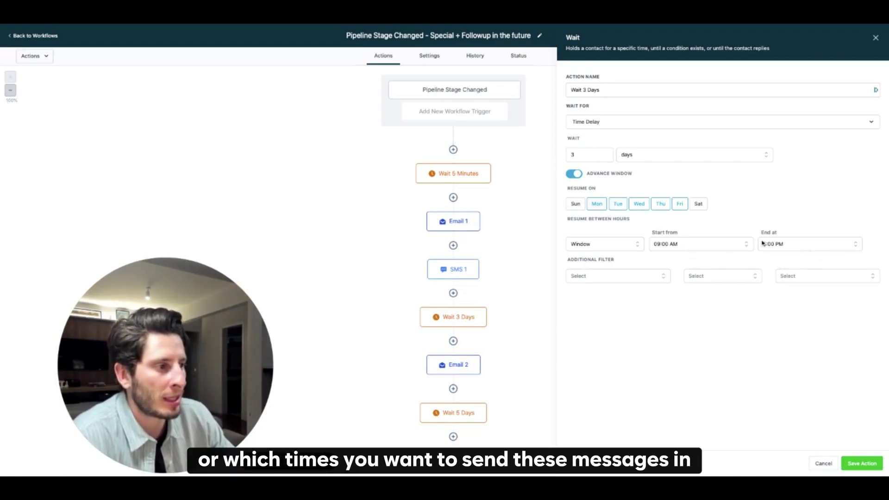
pyautogui.click(598, 244)
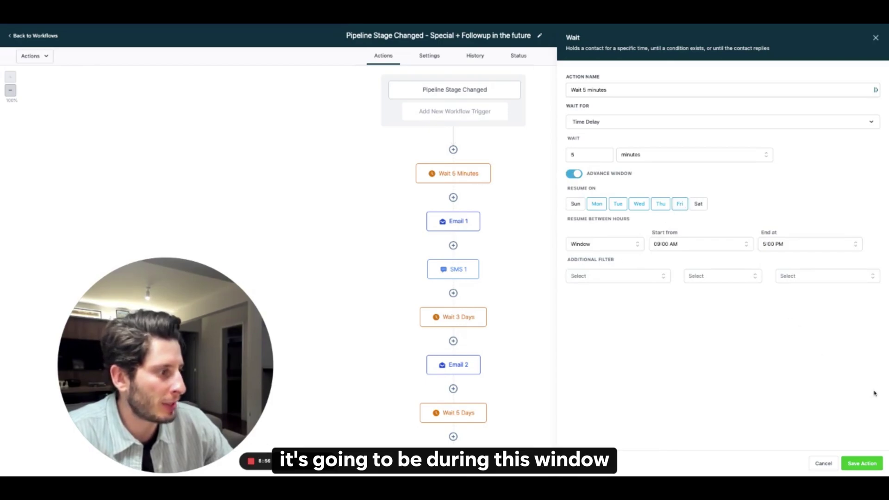
pyautogui.click(867, 464)
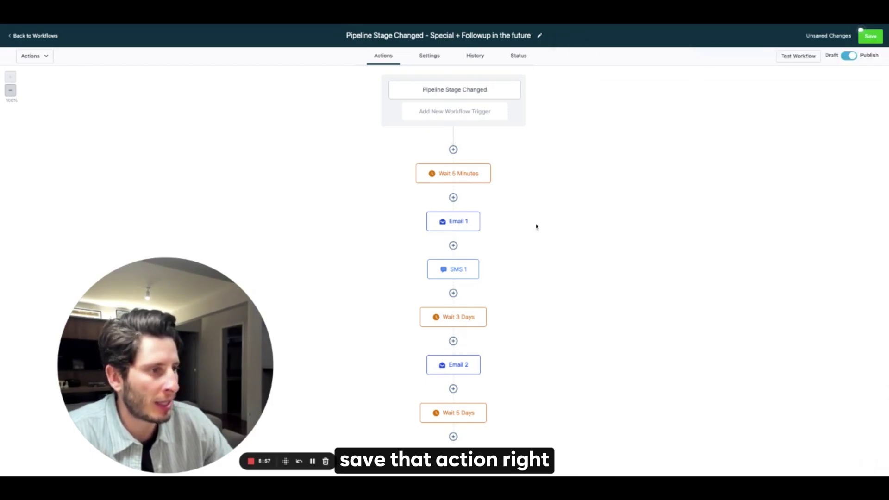
# Check the saved contents of Email 1 and the first SMS.
pyautogui.click(462, 226)
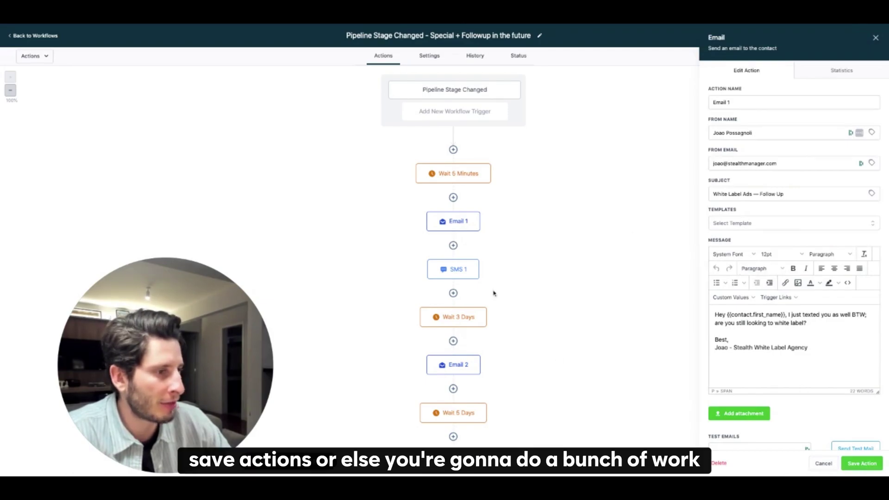
pyautogui.click(450, 273)
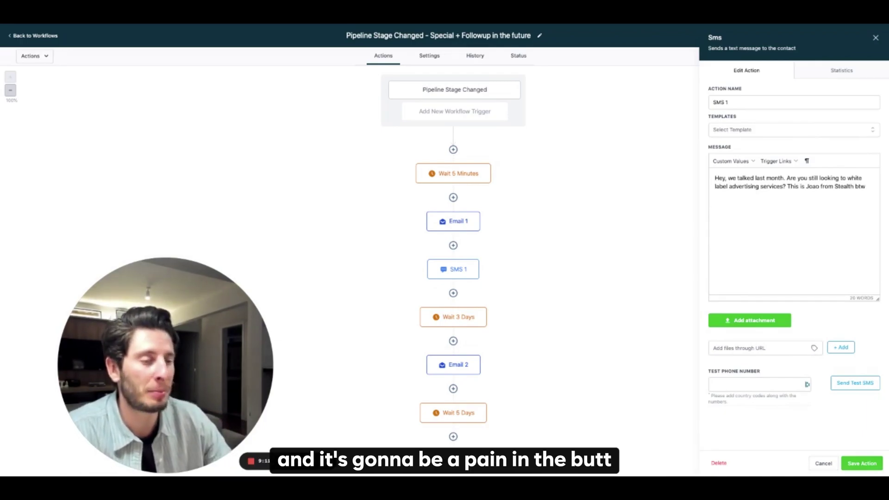
# Revise Email 2 to say "we had a meeting last month about white labeling", add "- Stealth White Label Agency" to the sign-off, and save it.
pyautogui.click(456, 365)
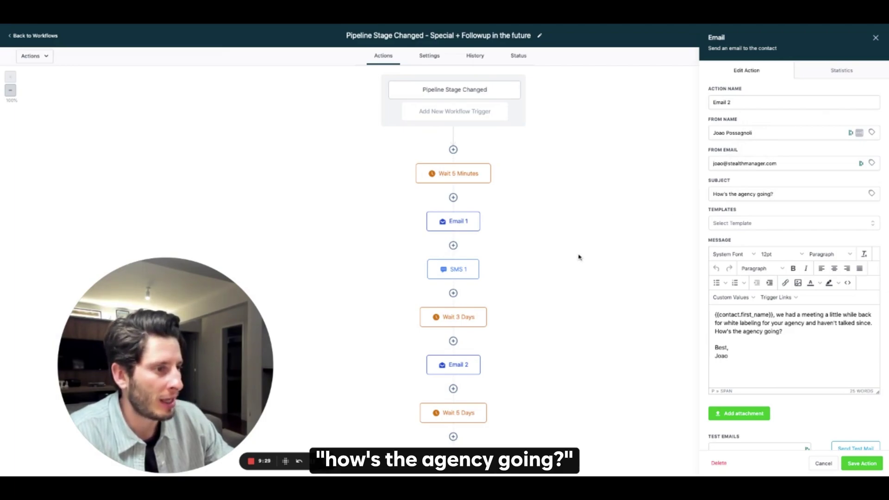
pyautogui.scroll(-1, 578, 257)
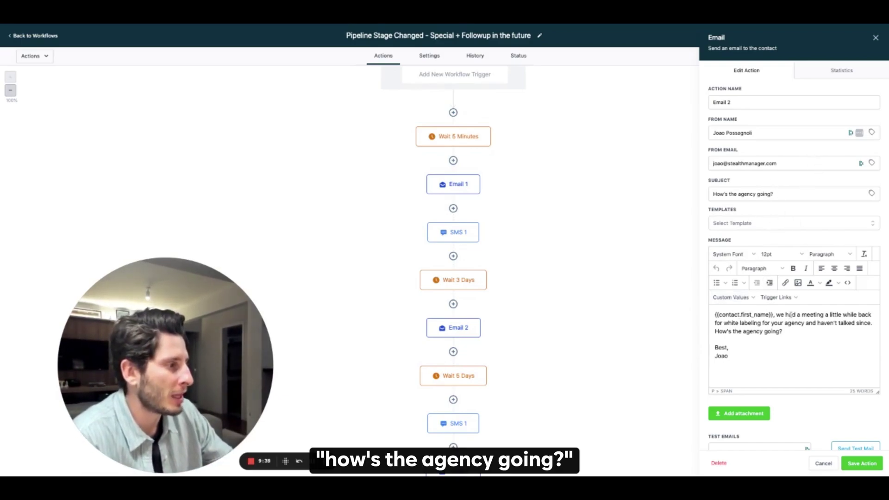
pyautogui.click(825, 315)
pyautogui.write('last')
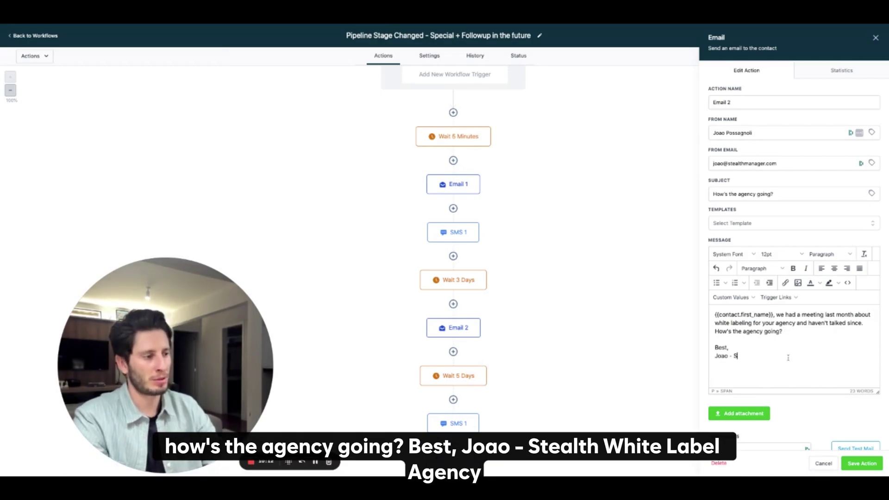
pyautogui.write('h White Label Agency')
pyautogui.scroll(-1, 821, 386)
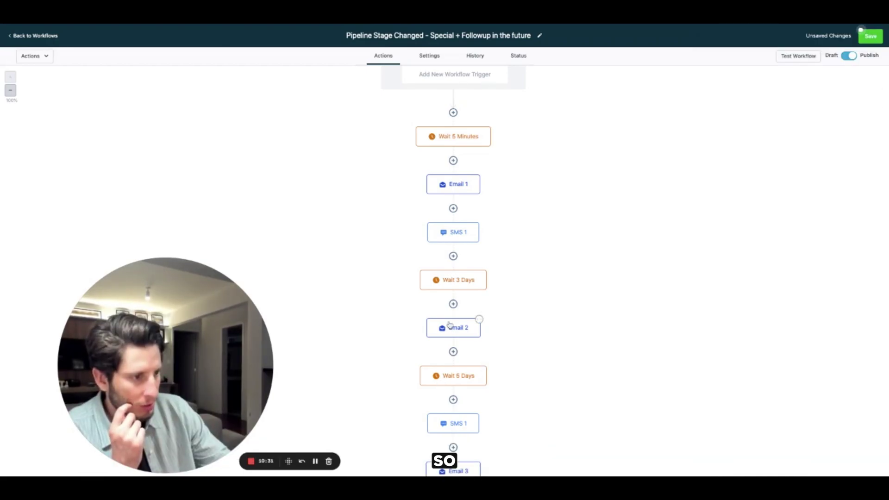
pyautogui.click(451, 327)
pyautogui.scroll(-3, 455, 279)
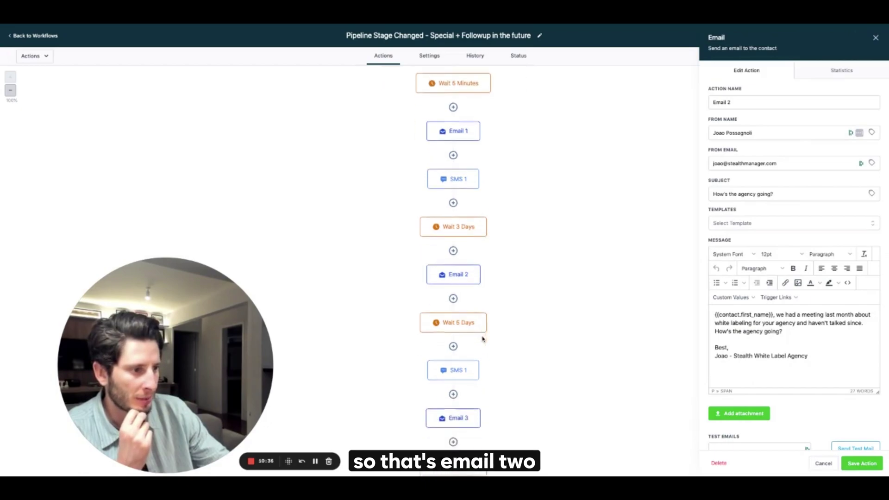
# Check the 5-day wait's settings, rename the SMS action that follows it to "SMS 2", and save it.
pyautogui.click(484, 246)
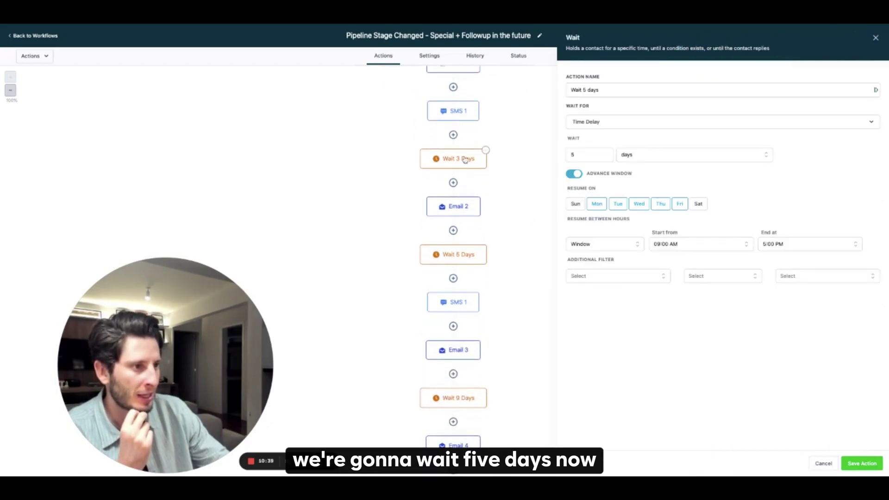
pyautogui.click(477, 304)
pyautogui.click(745, 102)
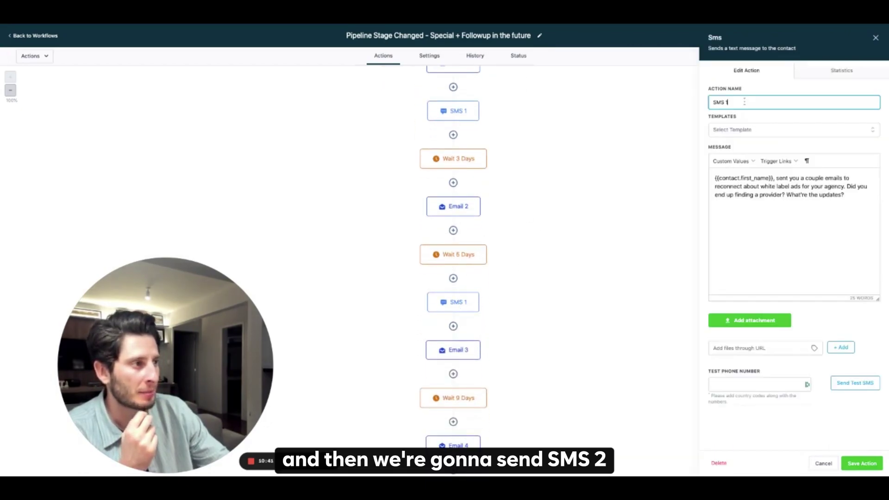
pyautogui.press('BackSpace')
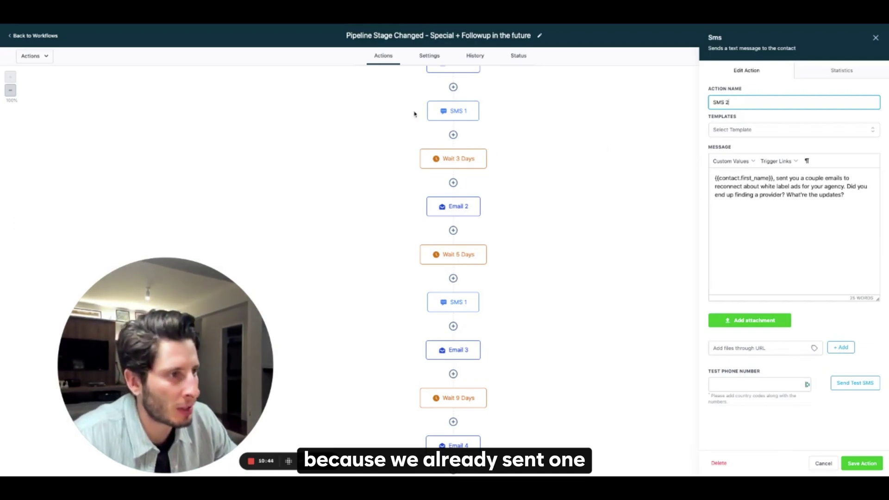
pyautogui.click(863, 464)
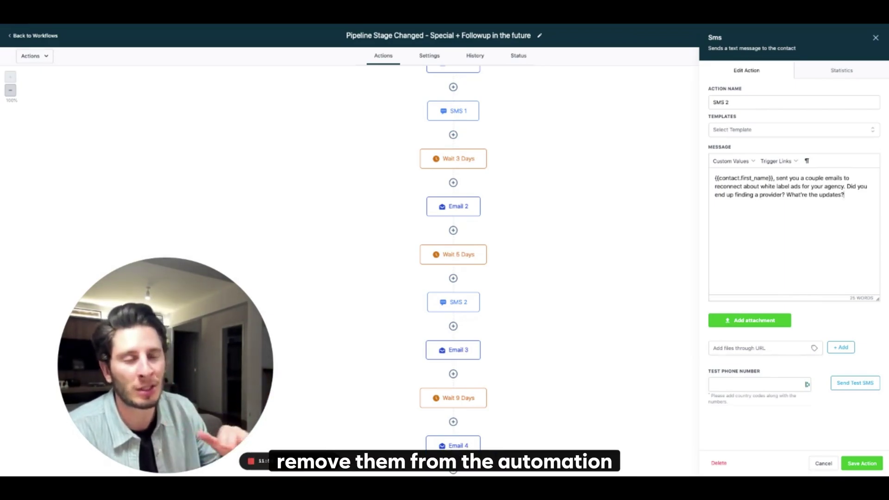
pyautogui.click(862, 463)
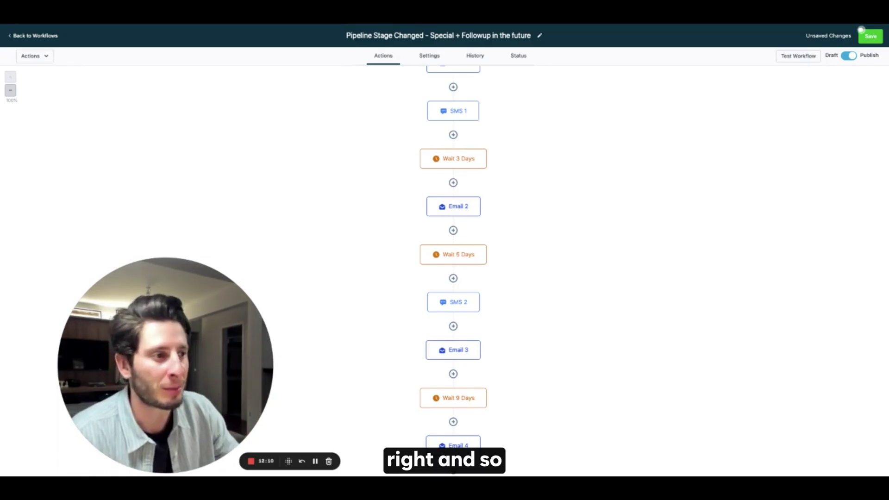
# Read through Email 3's message about the open spots for new agencies, down to its sign-off.
pyautogui.scroll(-2, 494, 323)
pyautogui.click(452, 283)
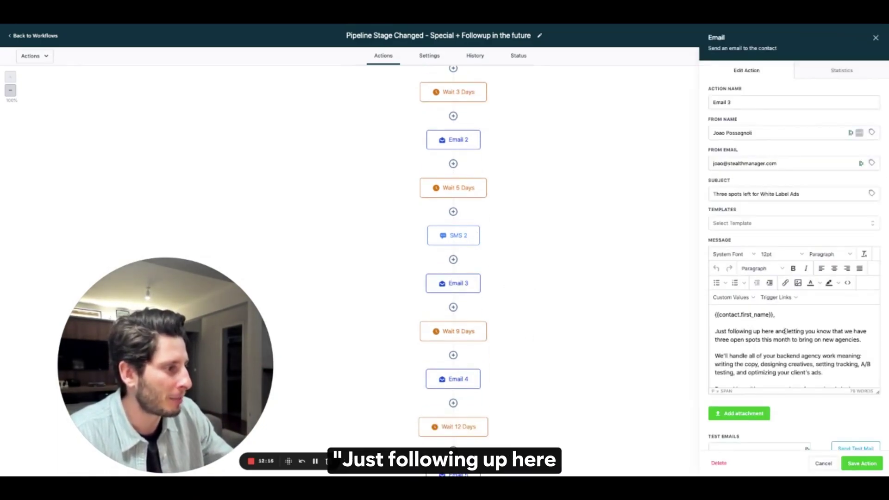
pyautogui.scroll(-1, 788, 331)
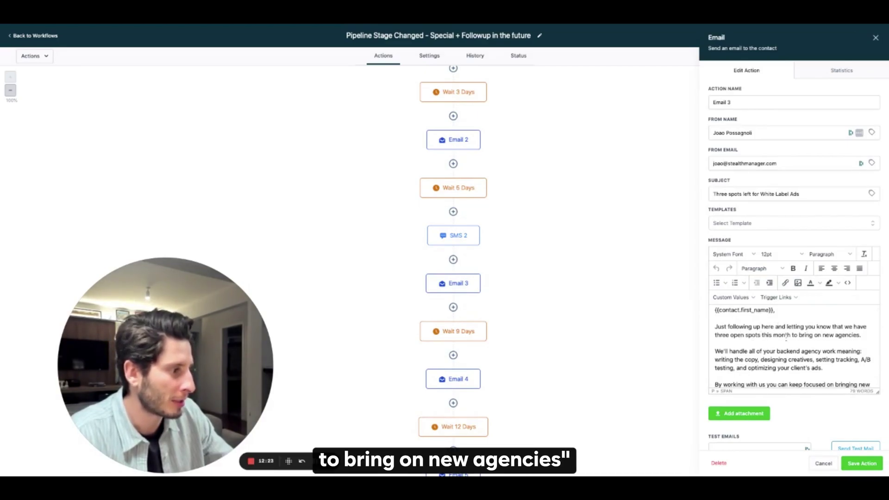
pyautogui.scroll(-2, 786, 337)
pyautogui.scroll(1, 864, 323)
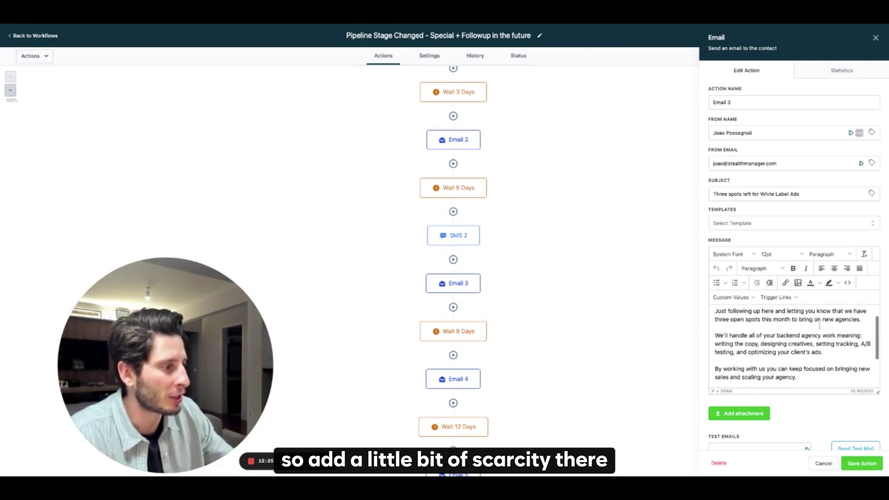
pyautogui.moveTo(864, 322); pyautogui.dragTo(746, 321)
pyautogui.scroll(-1, 772, 320)
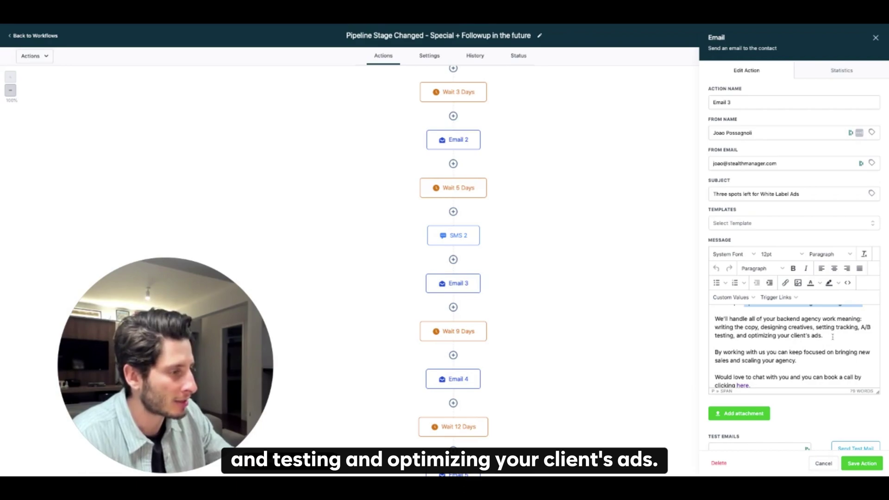
pyautogui.scroll(-1, 741, 328)
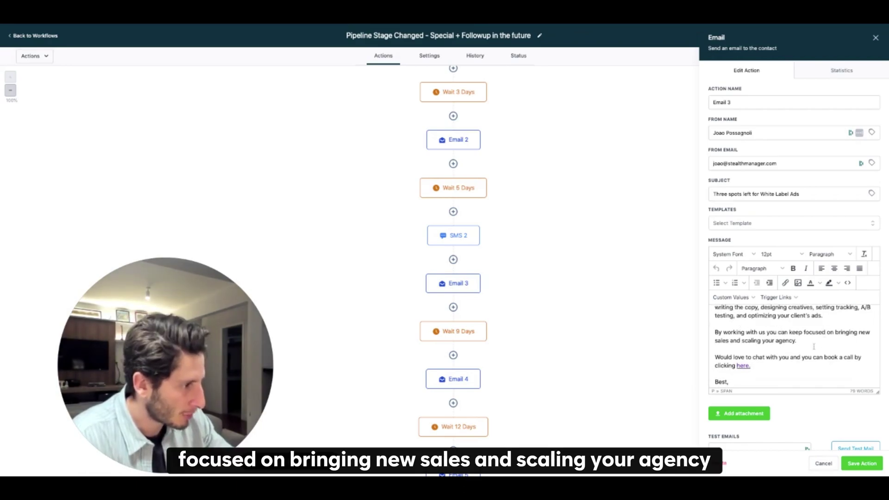
pyautogui.scroll(-1, 814, 346)
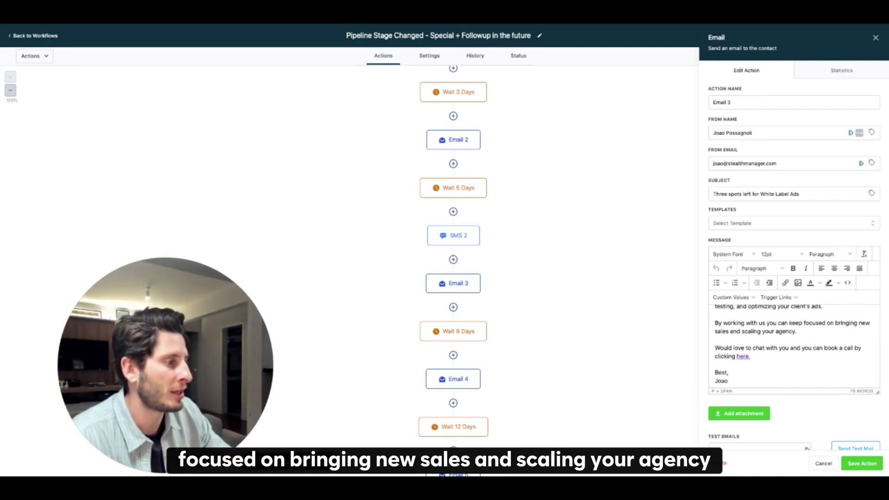
# Check the booking URL behind the "here" link in Email 3, keep it as it is, and save the email action.
pyautogui.doubleClick(743, 357)
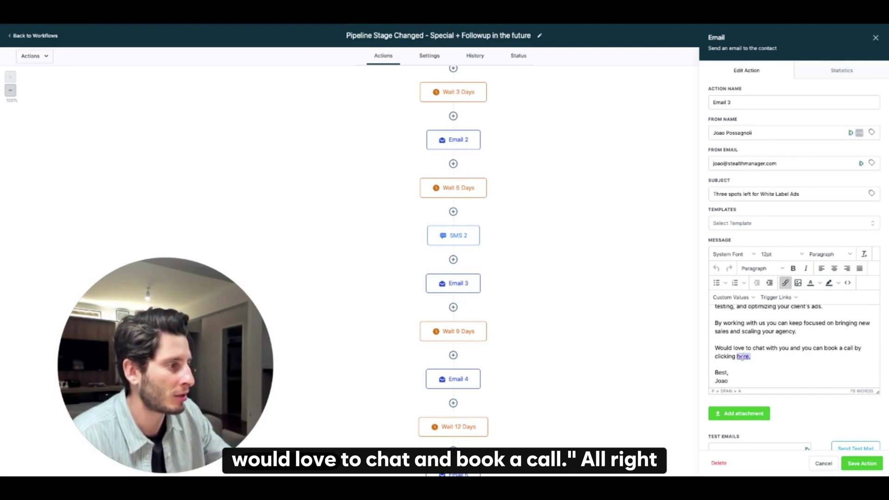
pyautogui.rightClick(743, 357)
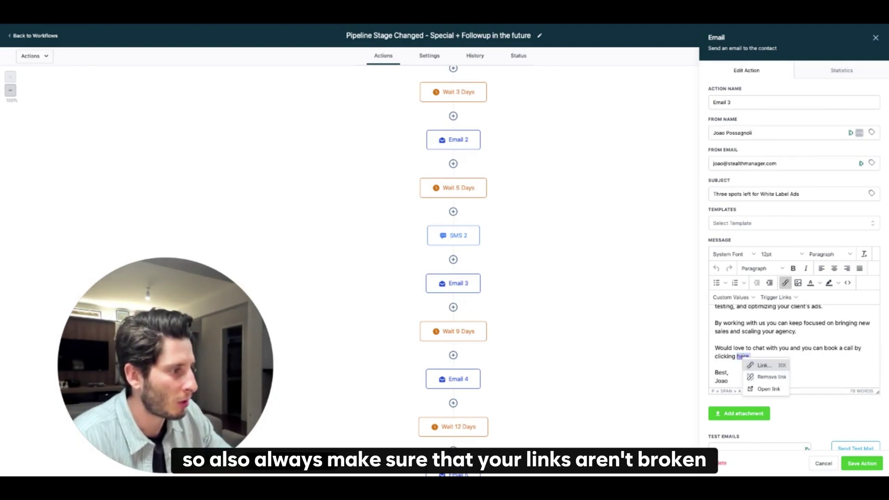
pyautogui.click(753, 366)
pyautogui.tripleClick(492, 218)
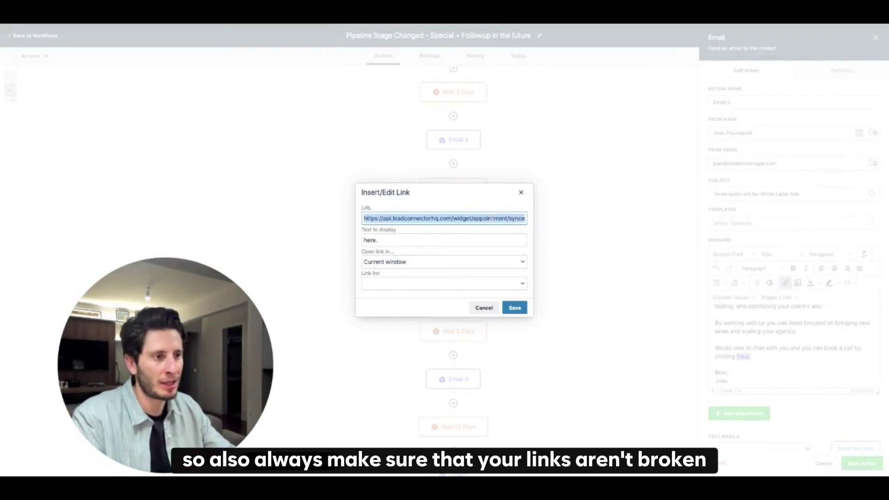
pyautogui.press('super+t')
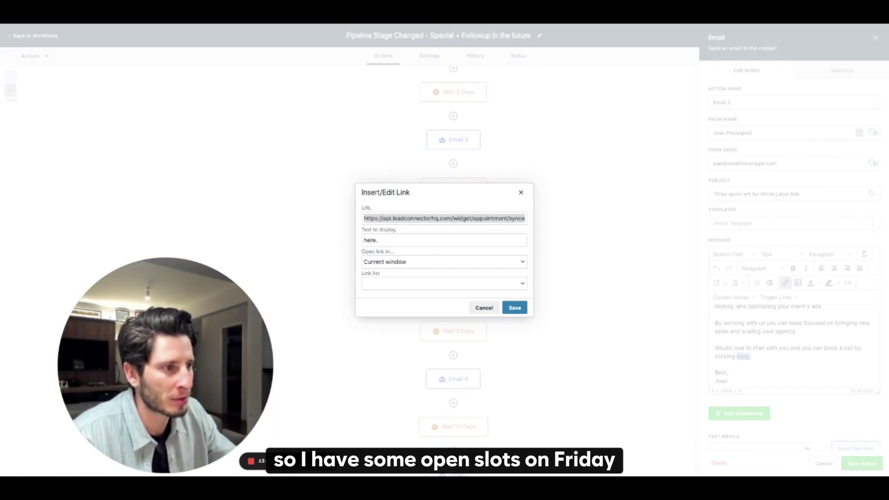
pyautogui.press('super+Tab')
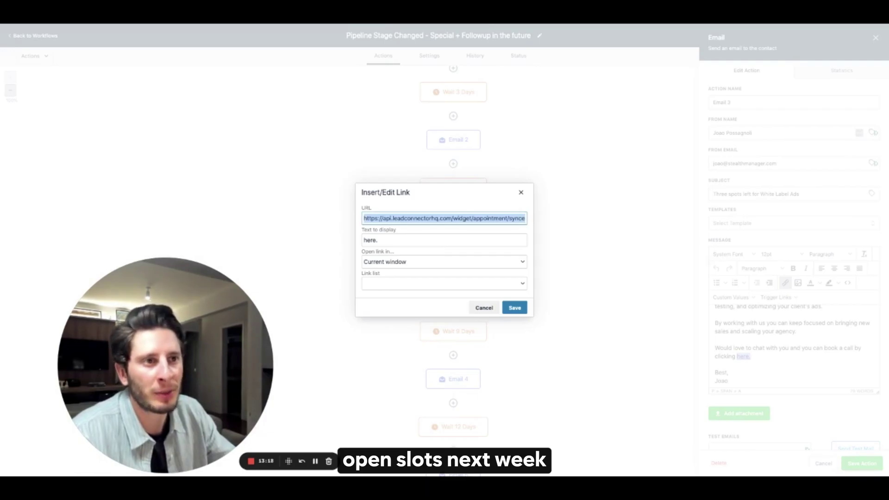
pyautogui.click(521, 192)
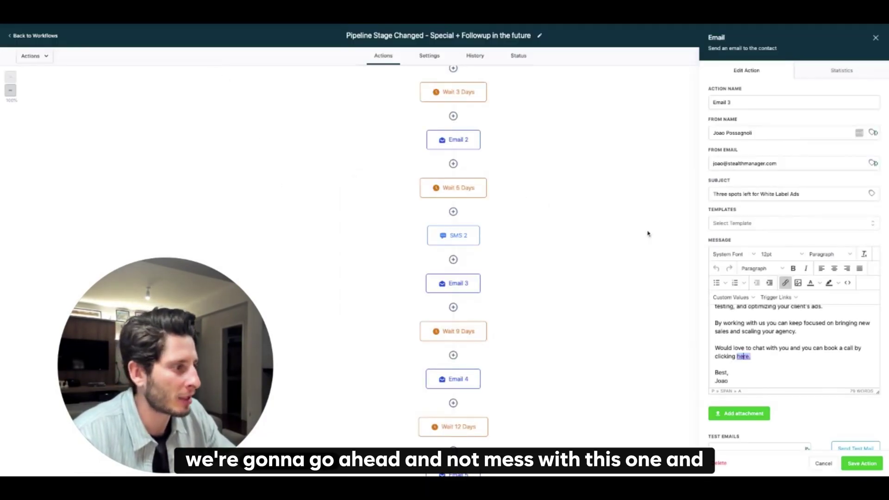
pyautogui.click(862, 463)
# Check the 9-day wait's delay and advance window, and read Email 4's message down to its booking link.
pyautogui.scroll(-1, 460, 307)
pyautogui.click(459, 307)
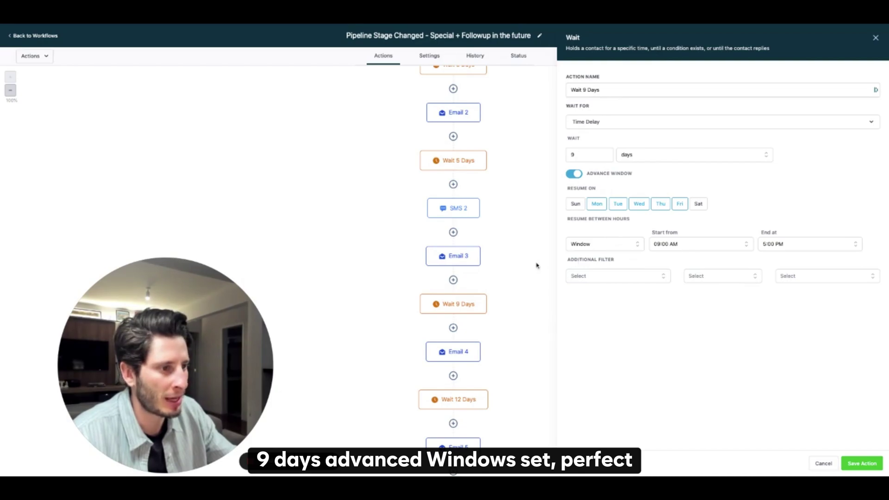
pyautogui.click(456, 353)
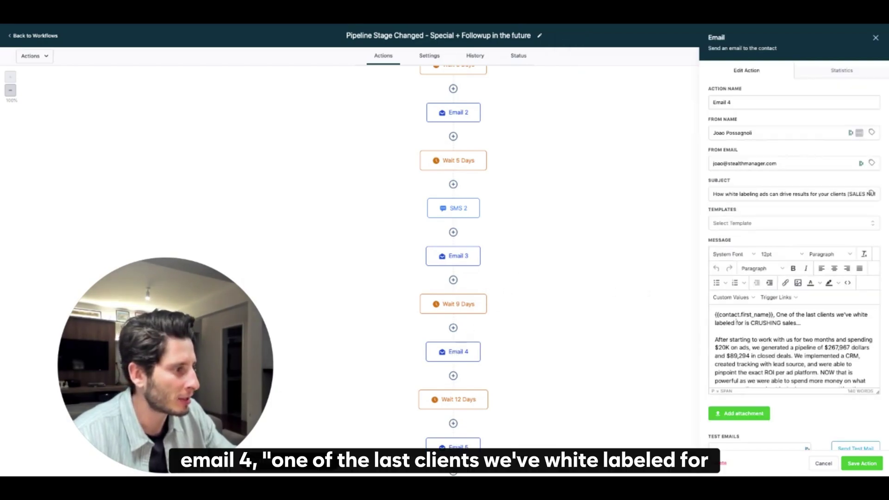
pyautogui.scroll(-2, 775, 332)
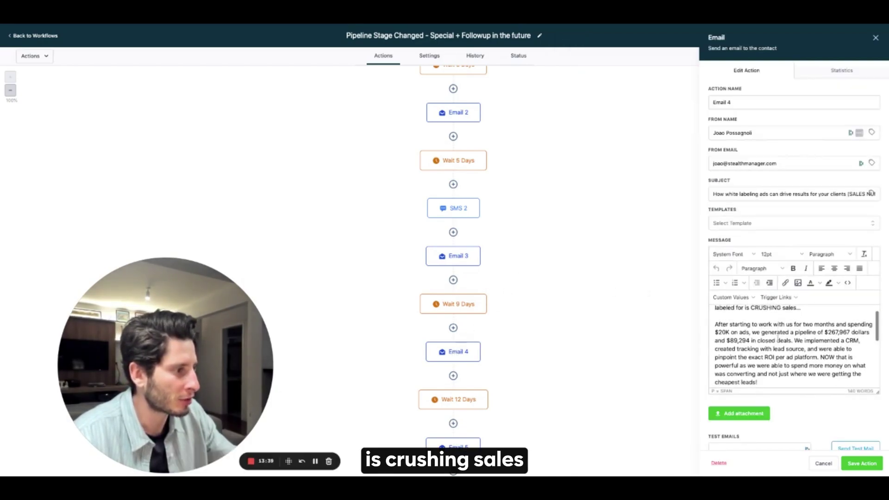
pyautogui.scroll(-4, 825, 339)
pyautogui.scroll(-3, 794, 345)
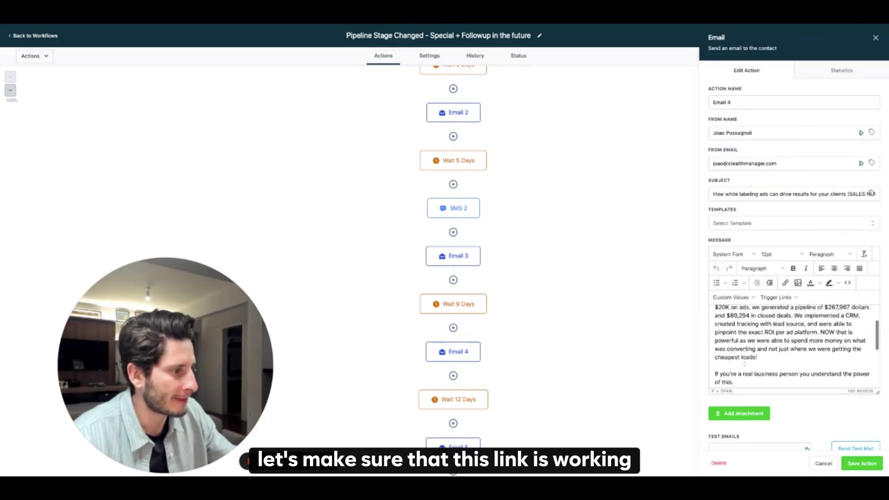
pyautogui.scroll(-4, 745, 359)
pyautogui.click(784, 345)
pyautogui.rightClick(783, 345)
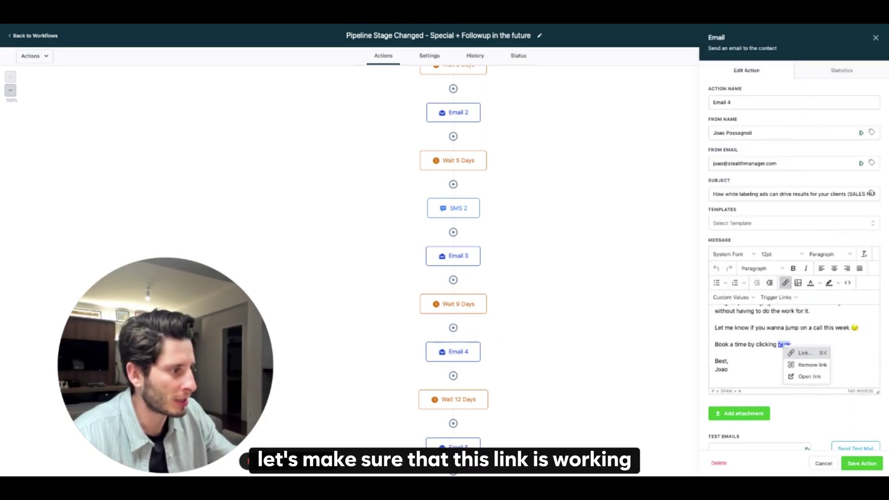
pyautogui.click(803, 353)
pyautogui.tripleClick(456, 219)
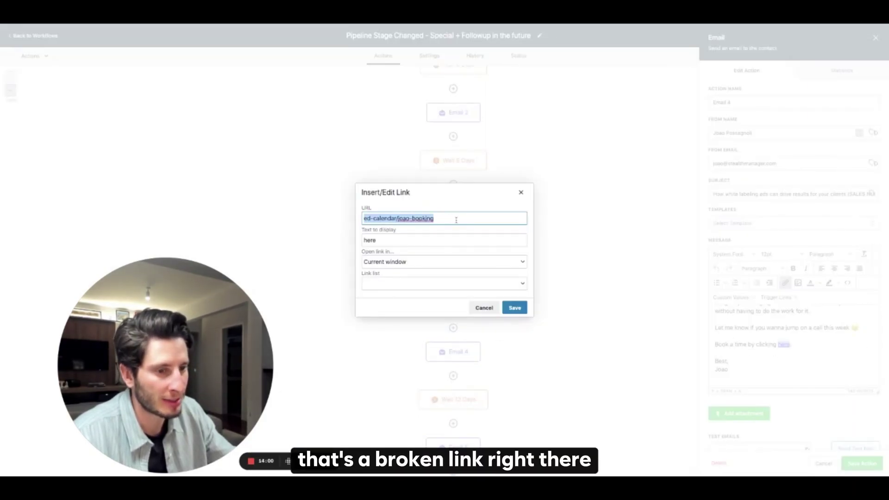
pyautogui.click(440, 220)
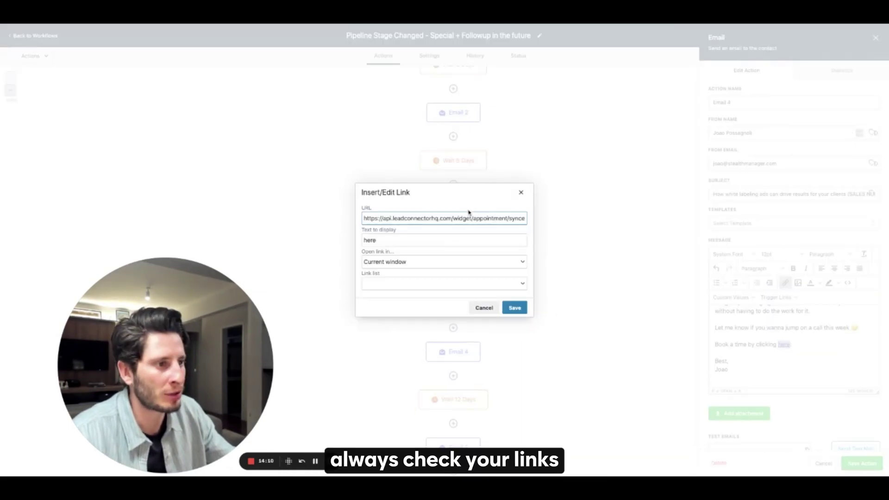
pyautogui.tripleClick(462, 218)
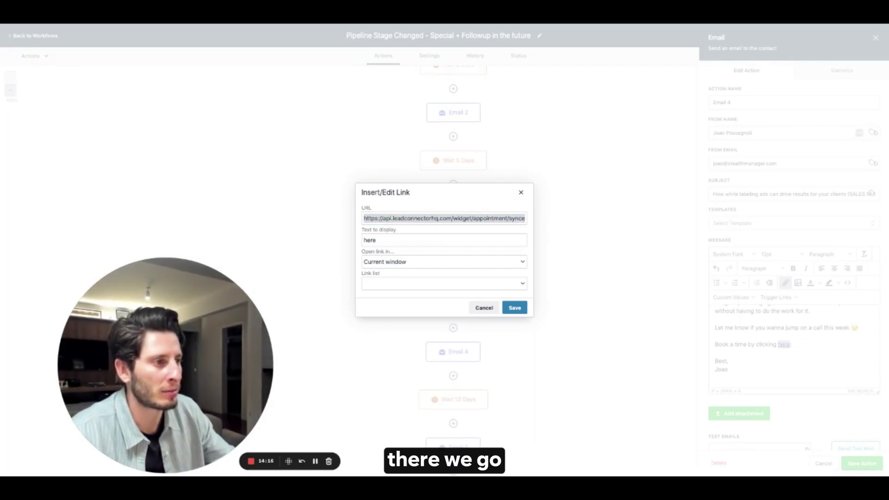
pyautogui.click(514, 307)
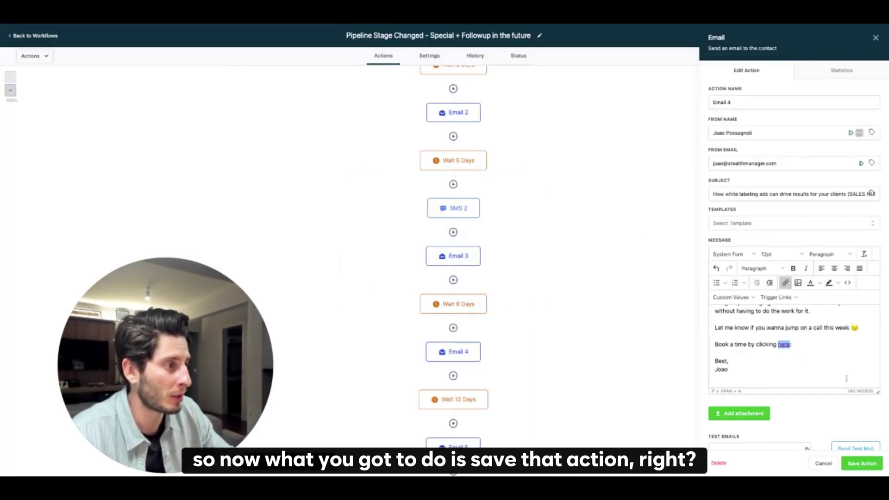
pyautogui.click(858, 466)
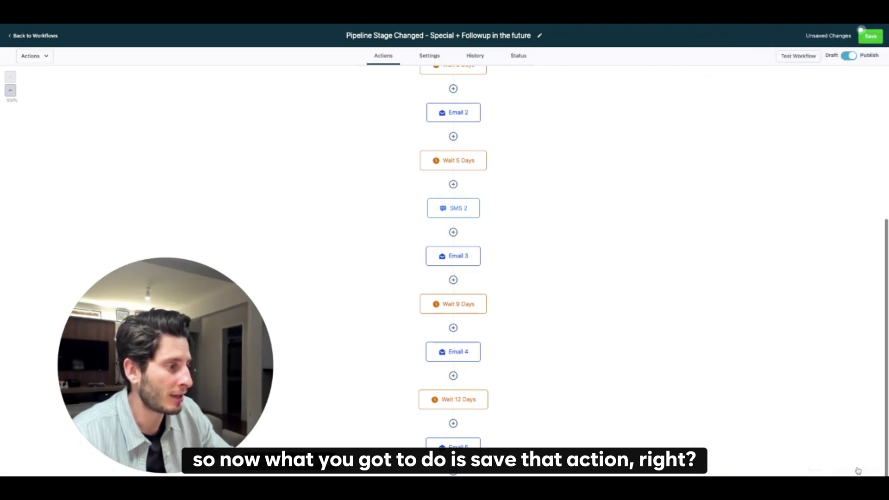
# Check the saved Email 4 and the 12-day wait's delay and resume hours, leaving the wait without changes.
pyautogui.scroll(-1, 484, 306)
pyautogui.click(470, 308)
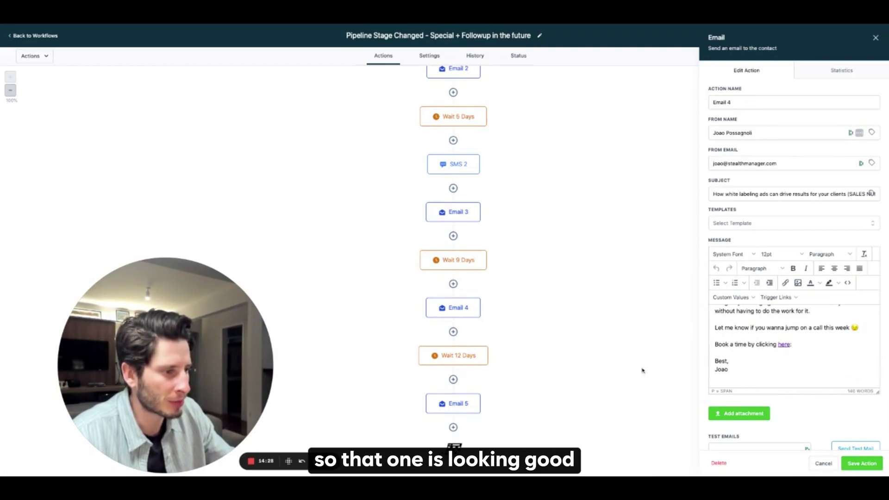
pyautogui.click(466, 361)
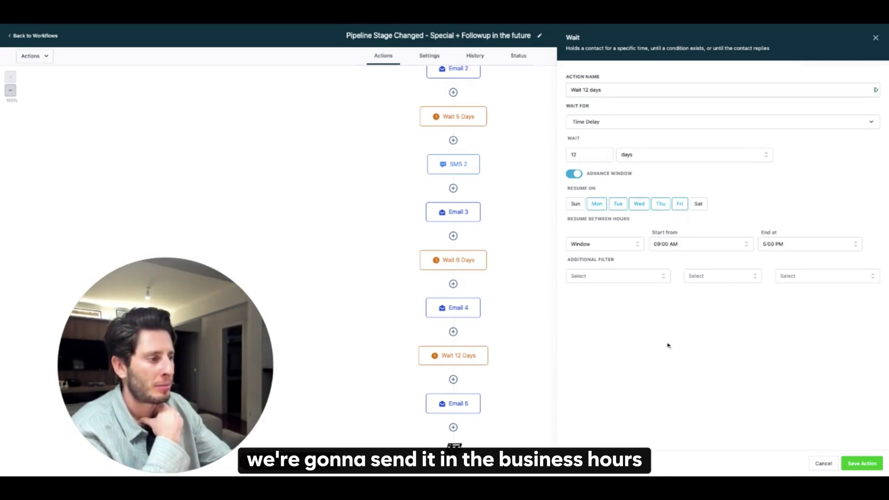
pyautogui.click(823, 463)
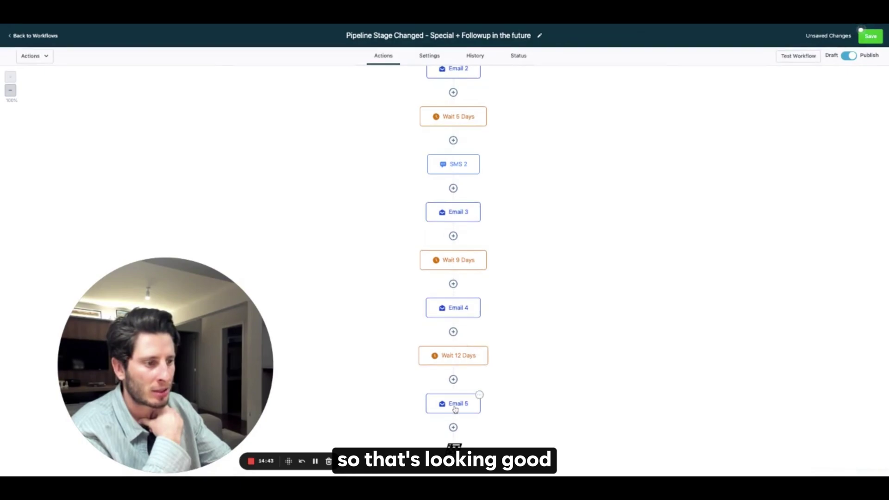
# Update Email 5's message to say "over 500 ad accounts and 120 agencies".
pyautogui.click(477, 401)
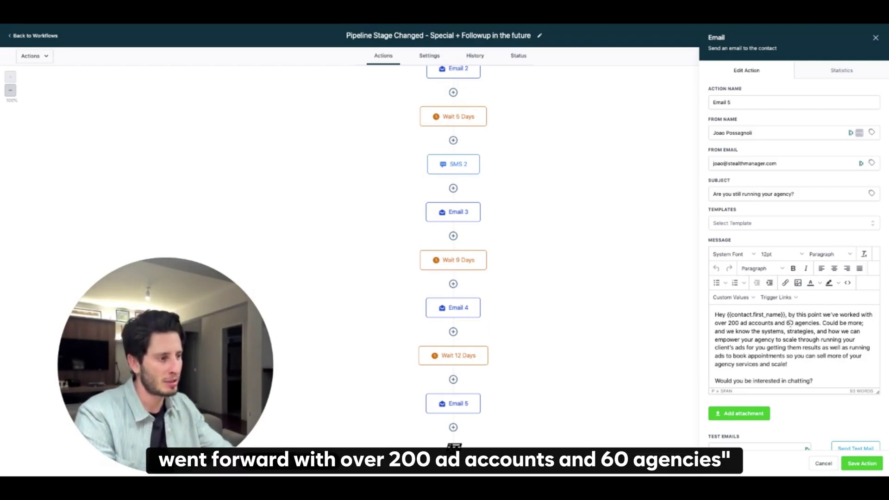
pyautogui.doubleClick(790, 323)
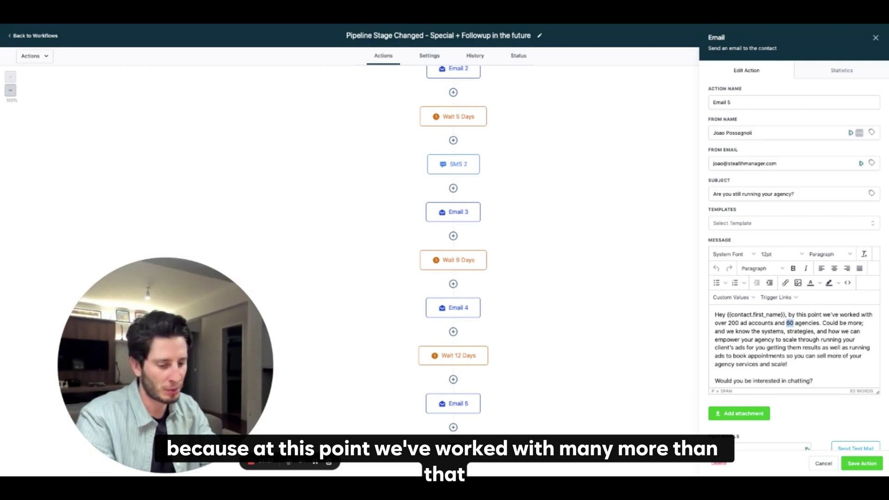
pyautogui.write('120')
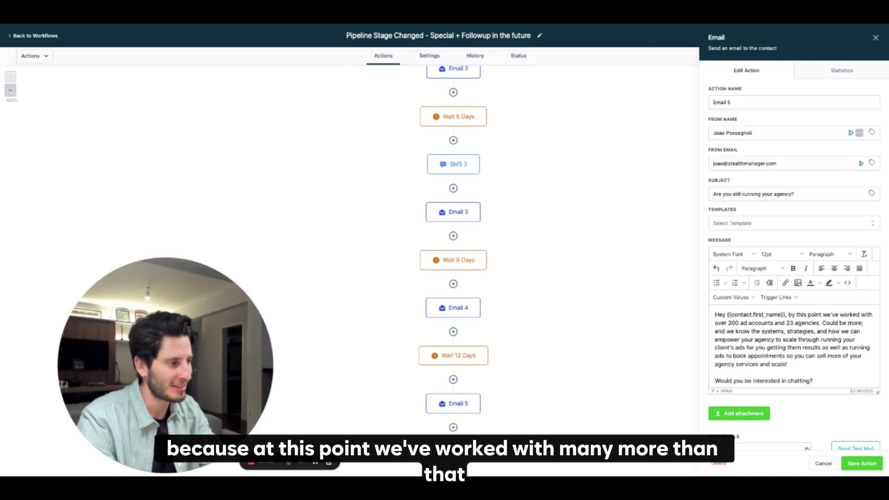
pyautogui.hotkey('alt', 'Left')
pyautogui.hotkey('alt', 'Left')
pyautogui.hotkey('alt', 'Left')
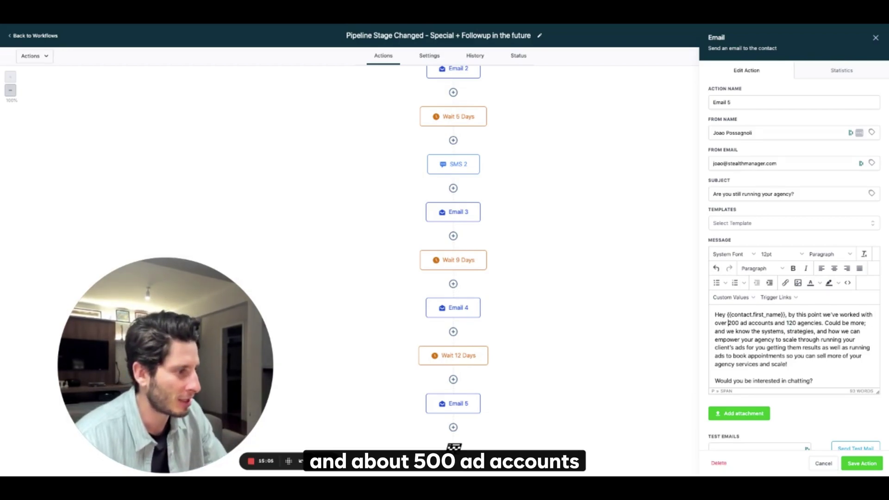
pyautogui.hotkey('shift', 'Right')
pyautogui.write('5')
pyautogui.press('Right')
pyautogui.press('Right')
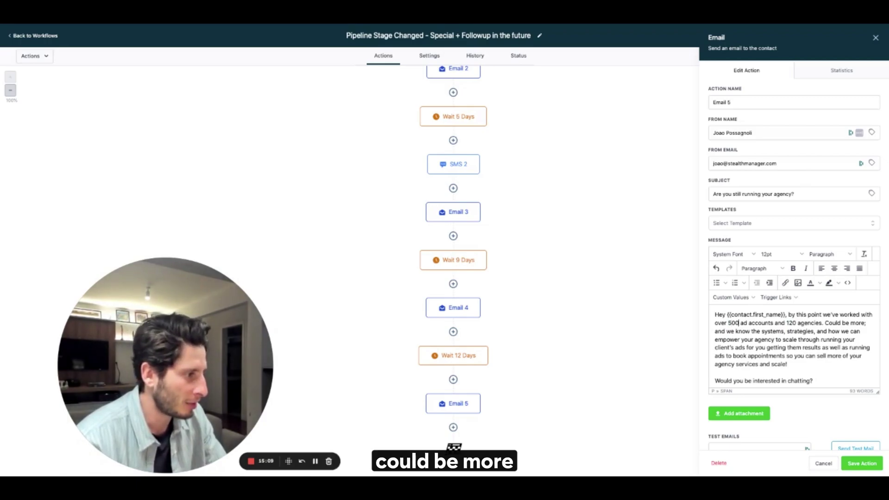
# Rewrite Email 5's track-record claim to read "over 500 ad accounts, 120 agencies, and over 100 niches.".
pyautogui.press('BackSpace')
pyautogui.press('BackSpace')
pyautogui.press('BackSpace')
pyautogui.press('BackSpace')
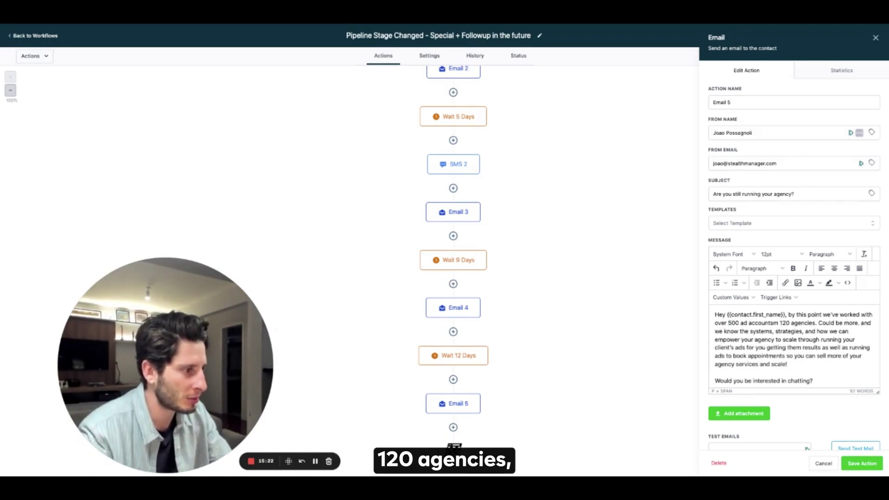
pyautogui.write(',')
pyautogui.write(', and over 100')
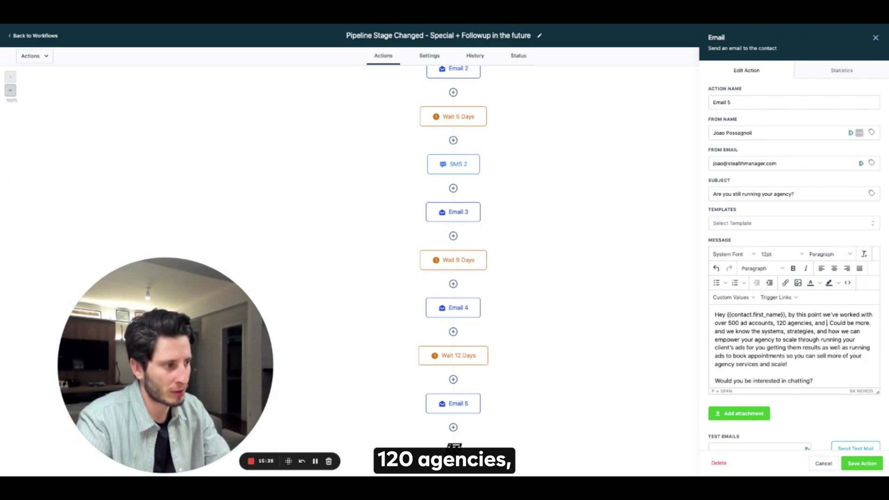
pyautogui.write('niches')
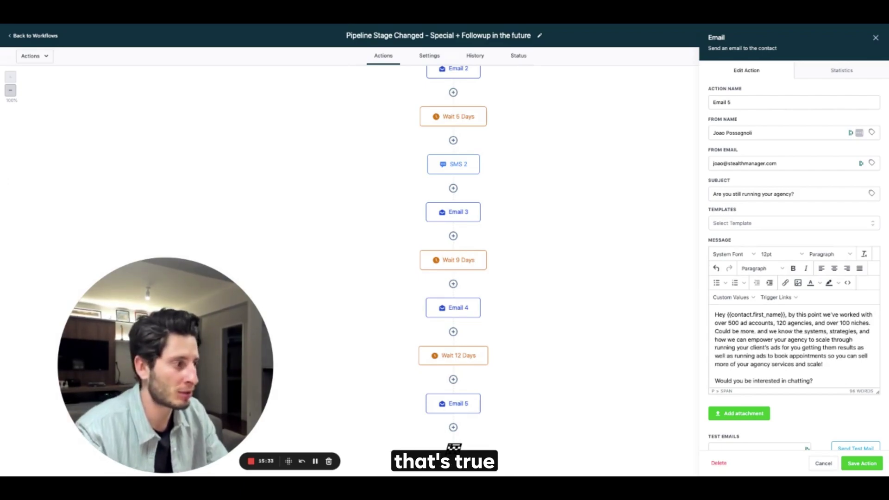
# Remove "Could be more, and" from Email 5 so the next sentence starts with "We know the systems".
pyautogui.moveTo(869, 323); pyautogui.dragTo(769, 331)
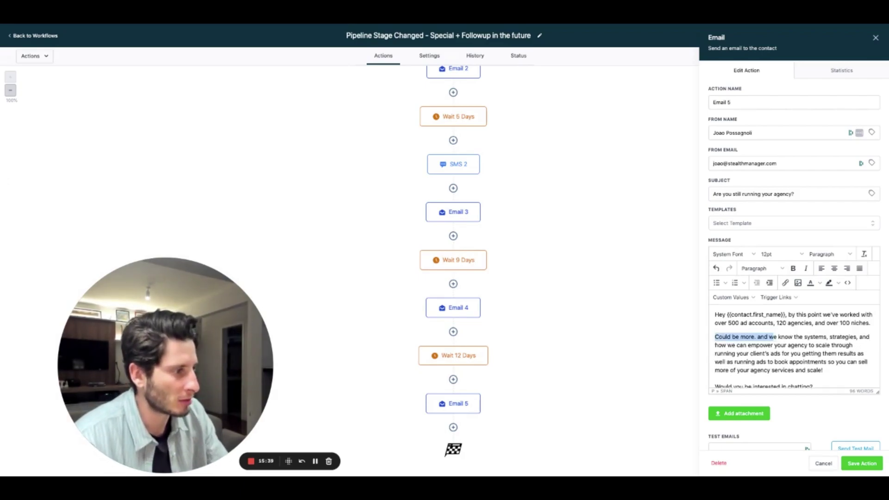
pyautogui.press('BackSpace')
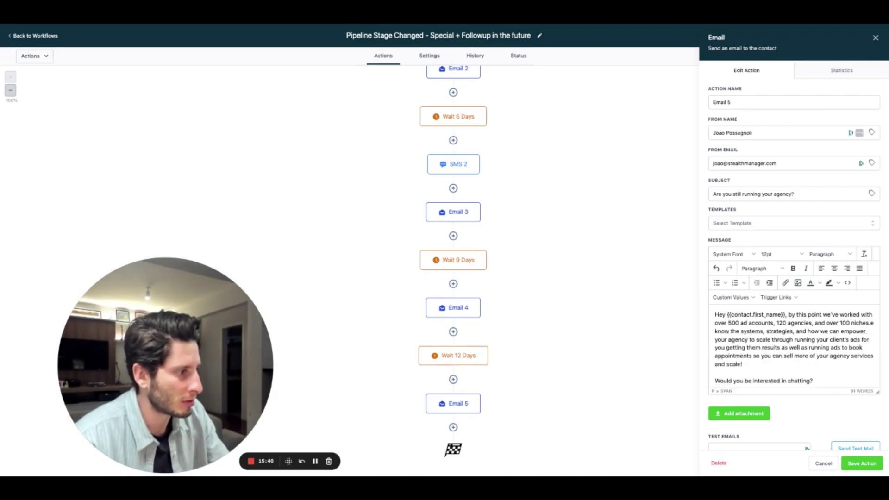
pyautogui.write('w')
pyautogui.press('BackSpace')
pyautogui.write('W')
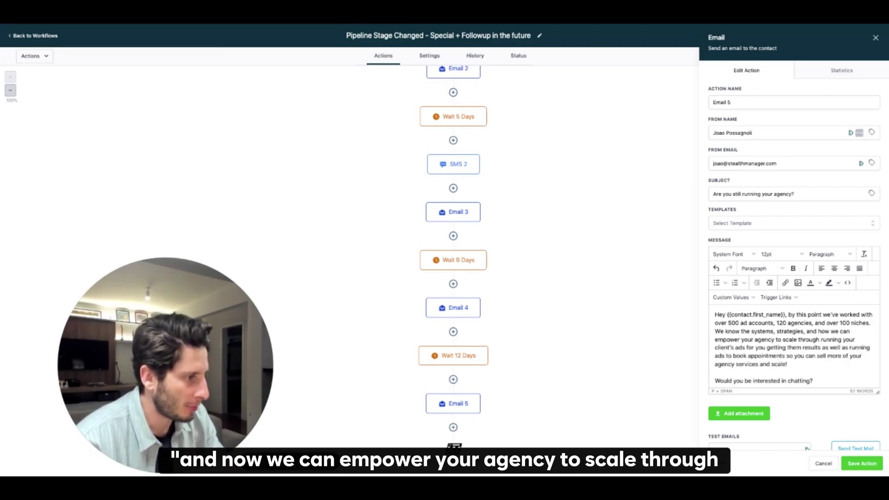
# End Email 5's sentence after "client's ads for you." and set the "We know the systems" sentence apart as its own paragraph.
pyautogui.press('Down')
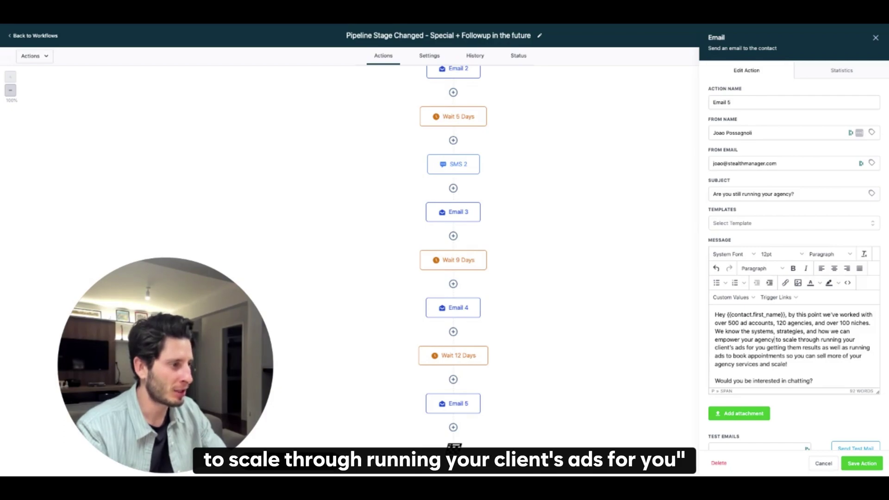
pyautogui.write('.')
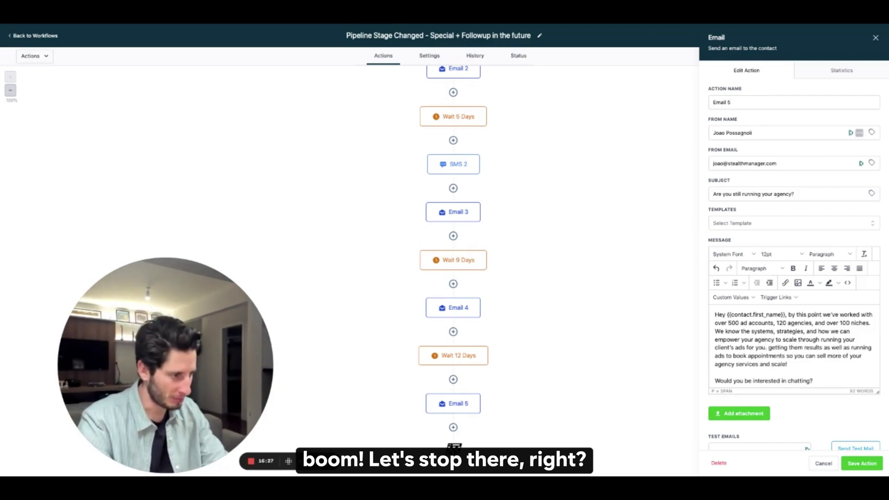
pyautogui.press('Return')
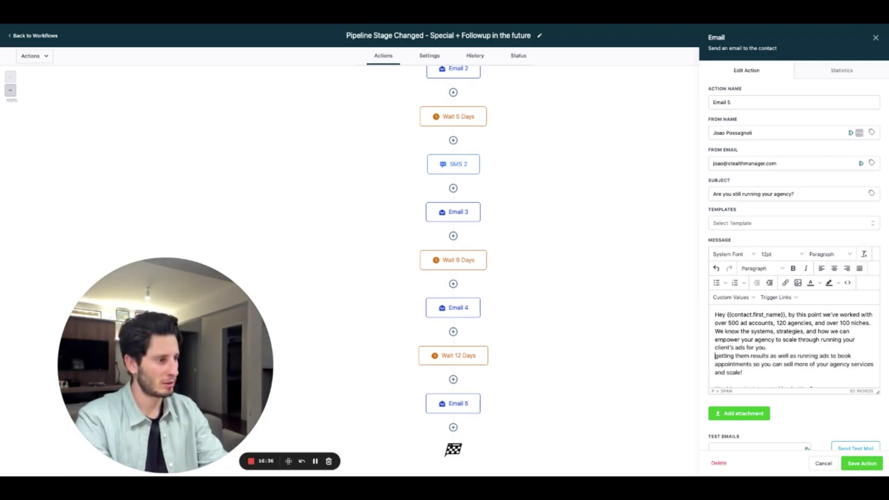
pyautogui.press('Return')
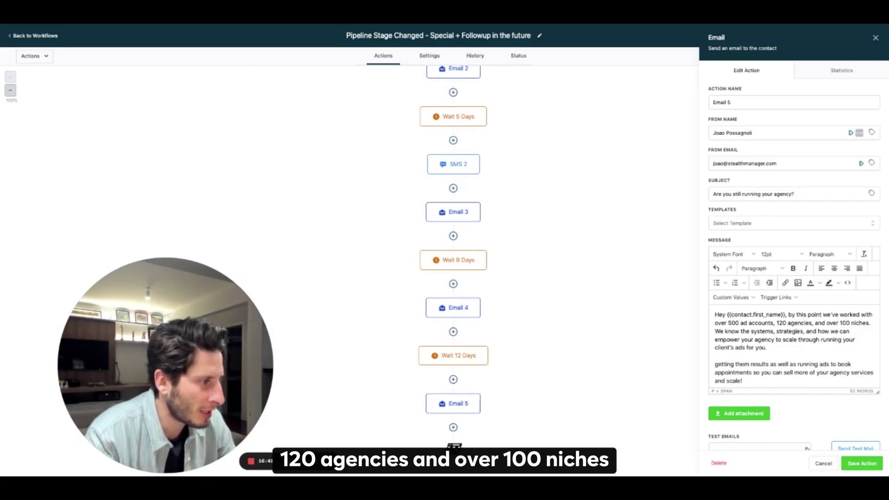
pyautogui.click(715, 331)
pyautogui.press('Return')
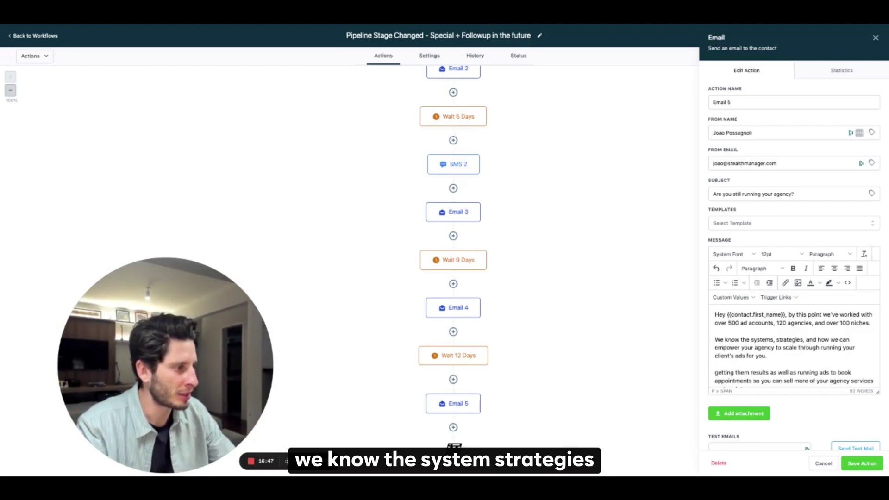
# Delete the leftover "getting them results as well as running ads" paragraph from Email 5.
pyautogui.press('Down')
pyautogui.press('Down')
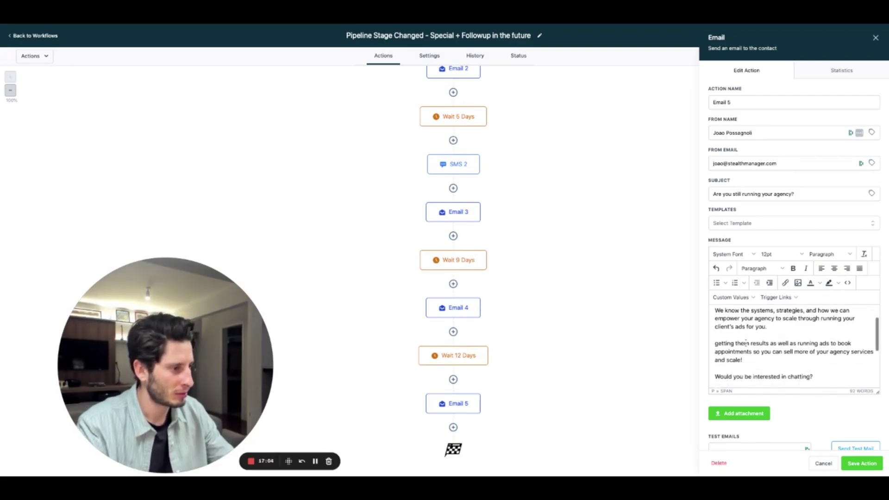
pyautogui.press('BackSpace')
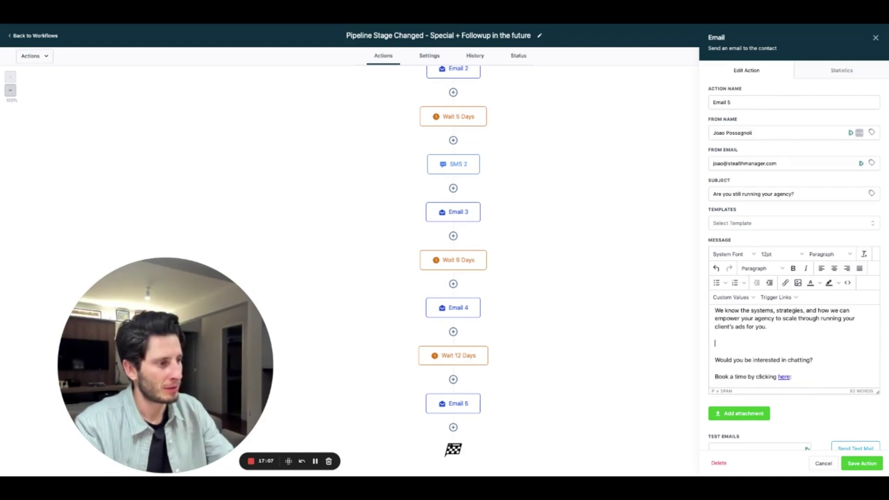
# Change Email 5's closing question to "Would you be interested in following up on our conversation?".
pyautogui.scroll(-1, 803, 319)
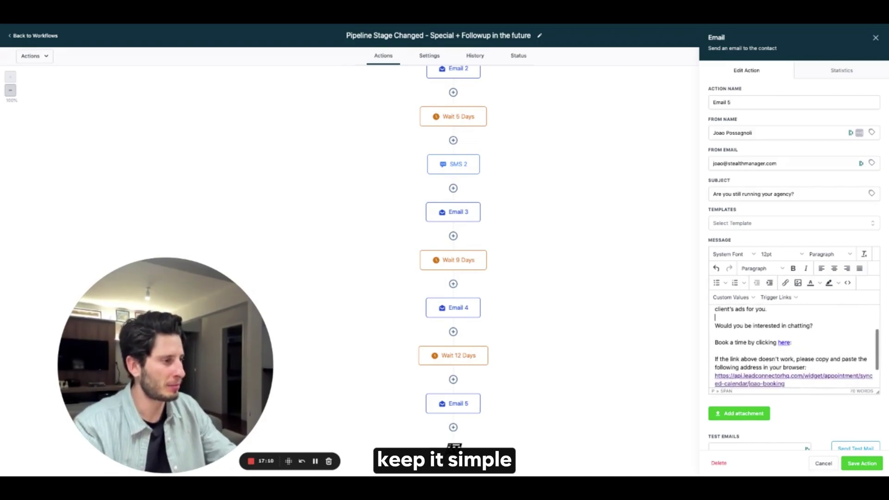
pyautogui.doubleClick(808, 325)
pyautogui.write('followin')
pyautogui.write('g up on ')
pyautogui.write('our conversation')
# Remove the "Book a time" line and the fallback booking link text from Email 5, and save the email action.
pyautogui.moveTo(715, 351); pyautogui.dragTo(805, 349)
pyautogui.press('BackSpace')
pyautogui.scroll(-4, 794, 334)
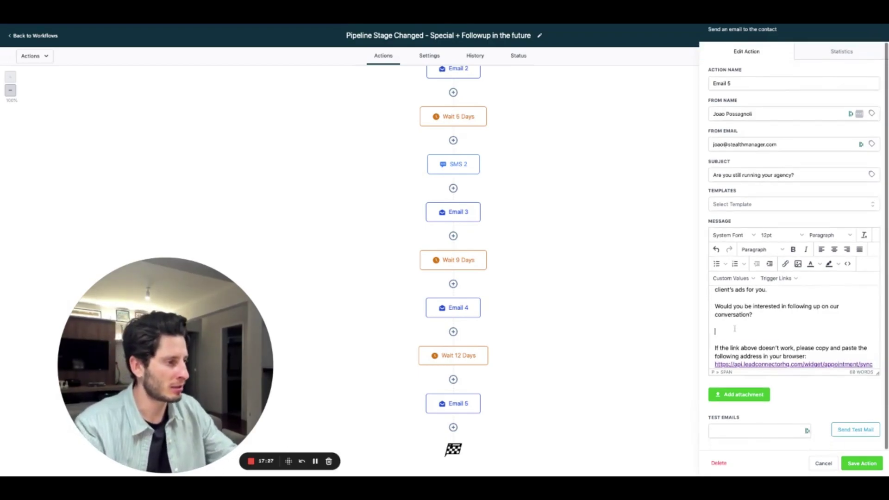
pyautogui.moveTo(715, 325); pyautogui.dragTo(715, 305)
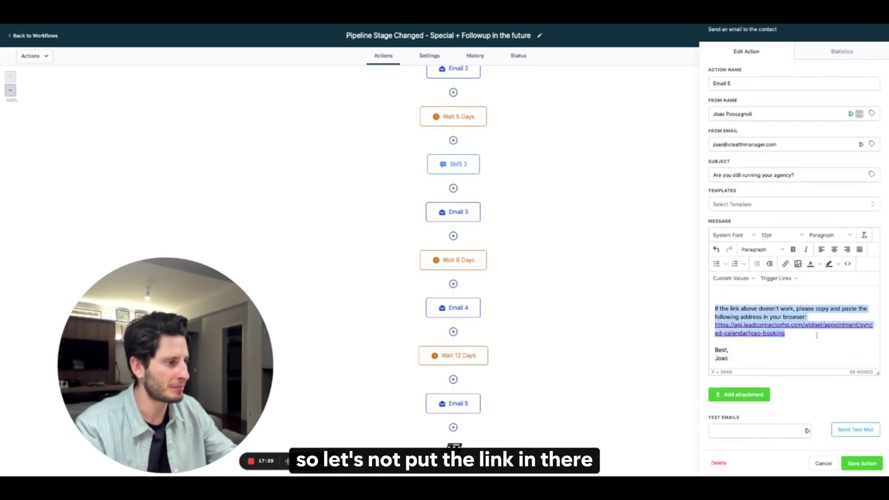
pyautogui.press('BackSpace')
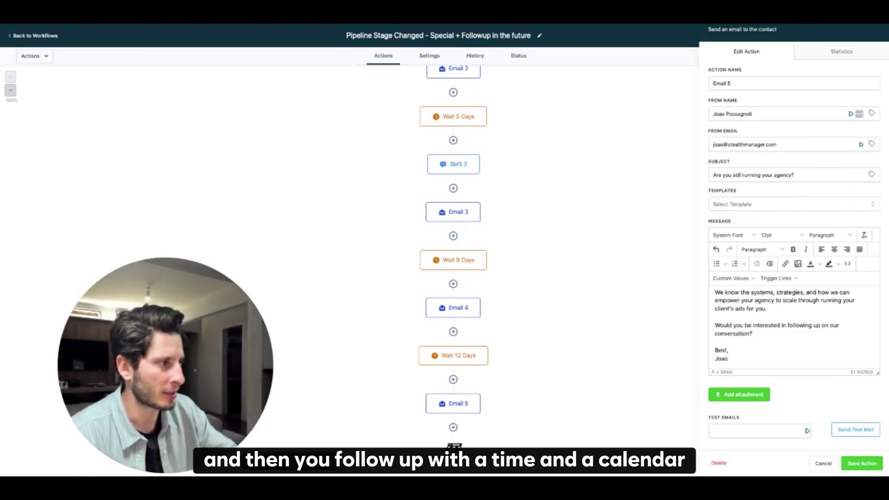
pyautogui.click(862, 463)
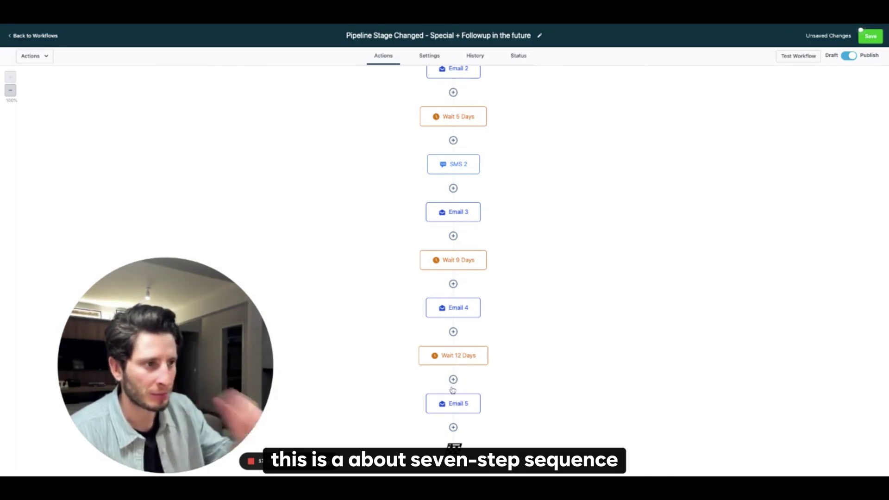
# Review the whole sequence of waits, emails and texts in the workflow, and open SMS 1 to read its message.
pyautogui.scroll(5, 453, 390)
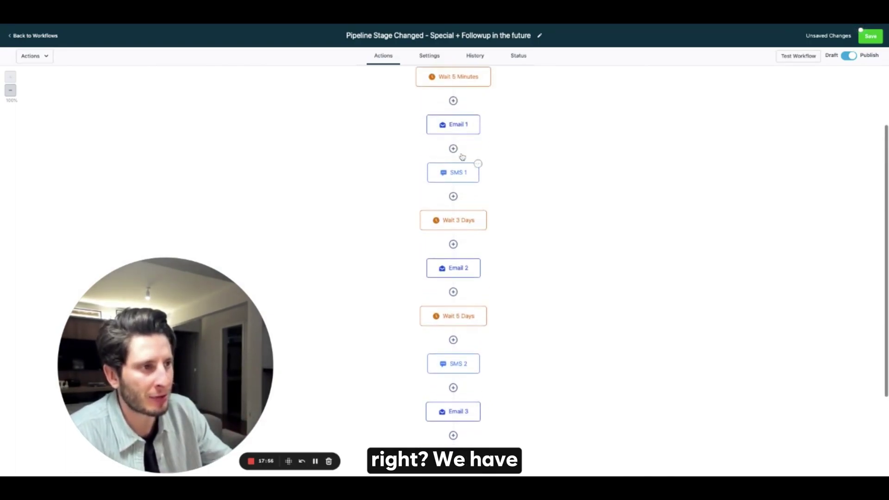
pyautogui.scroll(3, 462, 161)
pyautogui.scroll(-3, 450, 271)
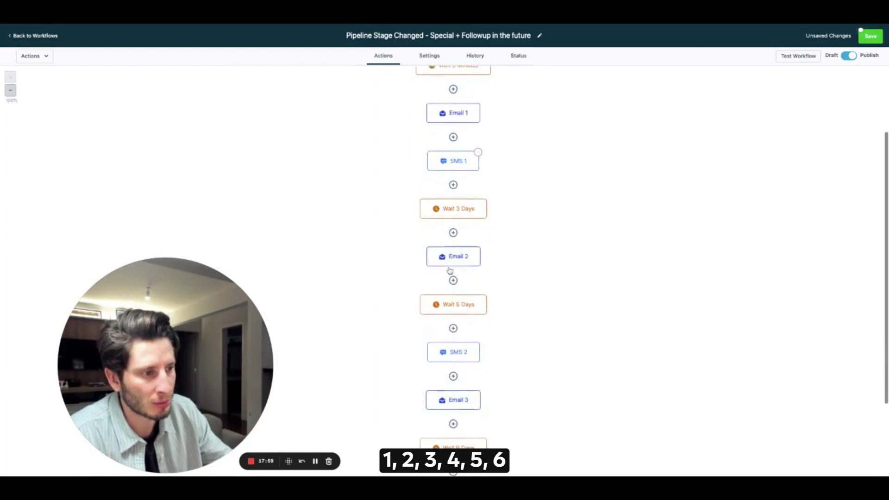
pyautogui.scroll(-2, 453, 352)
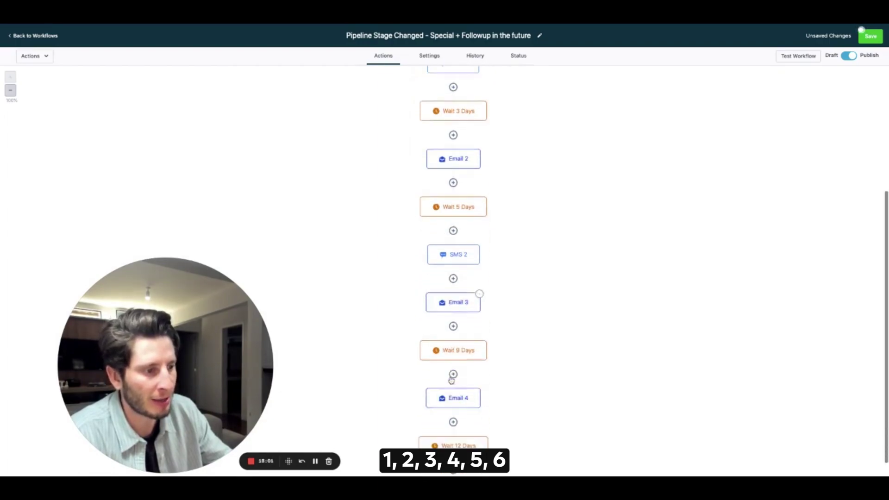
pyautogui.scroll(-2, 451, 379)
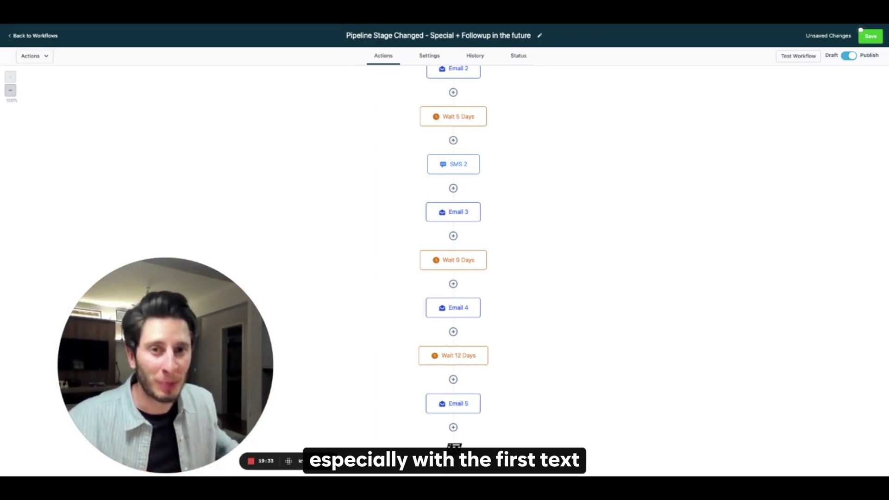
pyautogui.scroll(5, 465, 199)
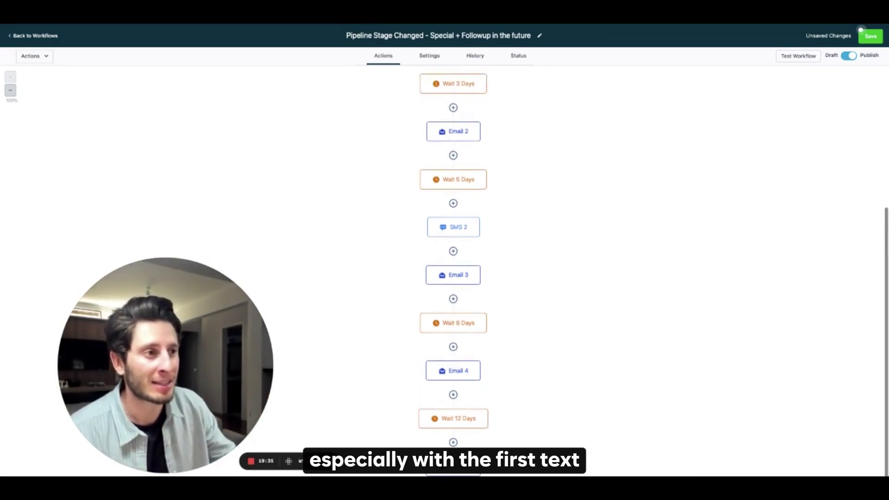
pyautogui.click(460, 229)
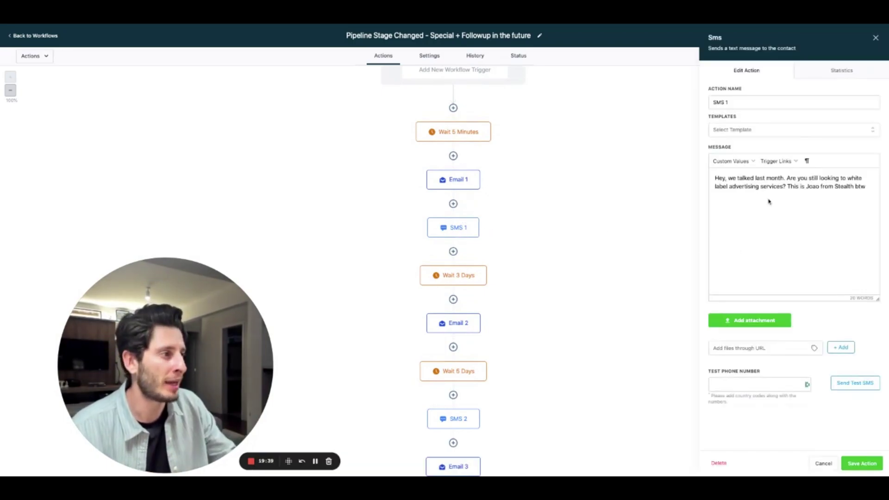